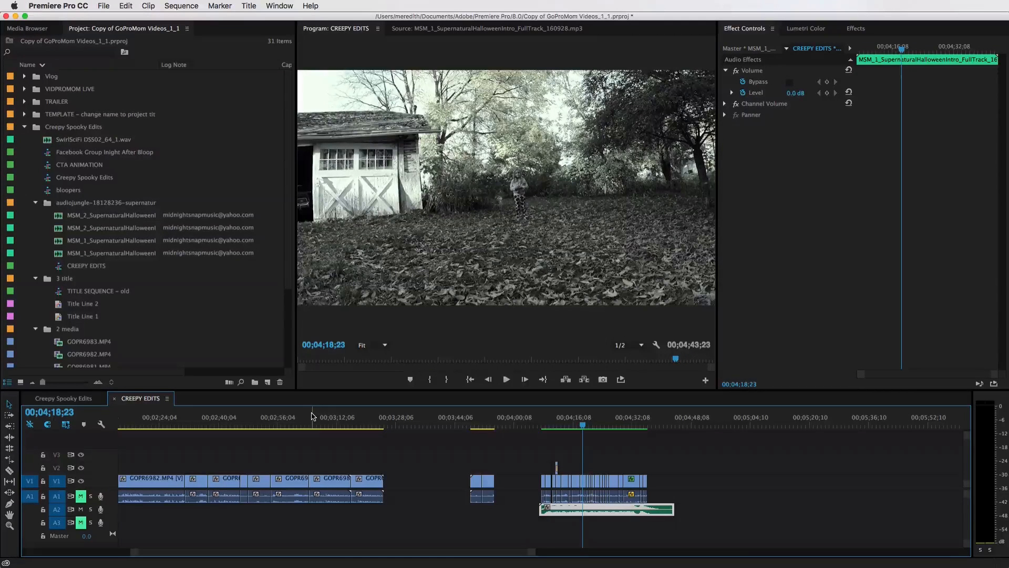
Scrub through the earlier clips of the CREEPY EDITS sequence to review the footage
{"action": "left_click", "coordinate": [325, 422]}
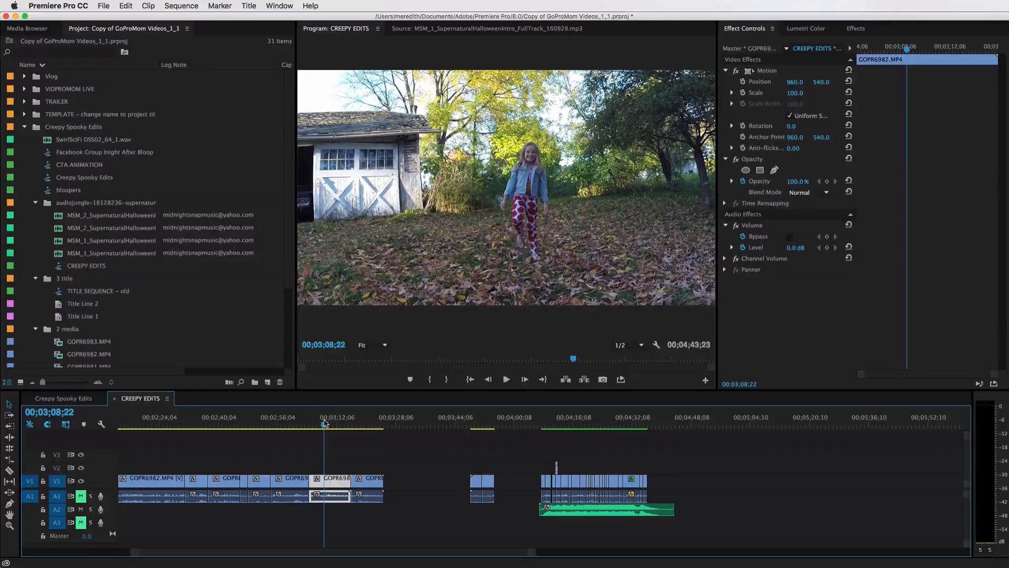
{"action": "left_click", "coordinate": [300, 425]}
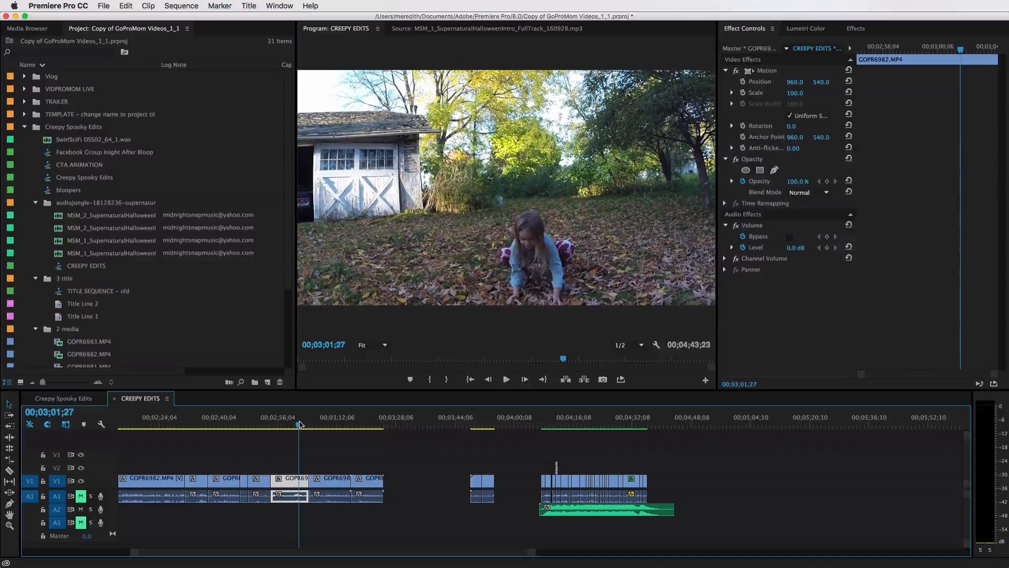
{"action": "scroll", "coordinate": [258, 425], "scroll_direction": "right", "scroll_amount": 3}
{"action": "scroll", "coordinate": [258, 425], "scroll_direction": "left", "scroll_amount": 3}
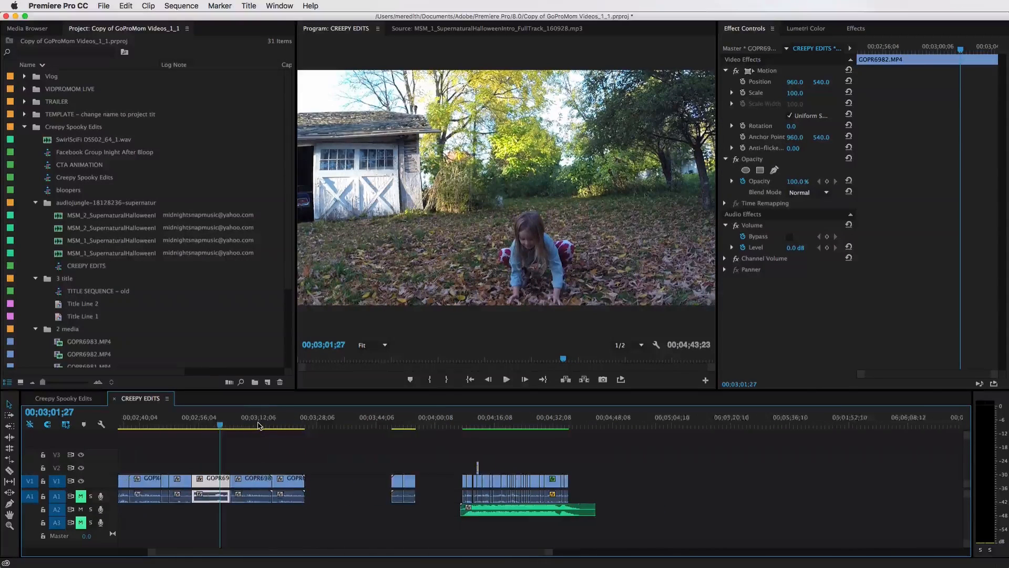
{"action": "left_click", "coordinate": [255, 425]}
{"action": "left_click", "coordinate": [226, 425]}
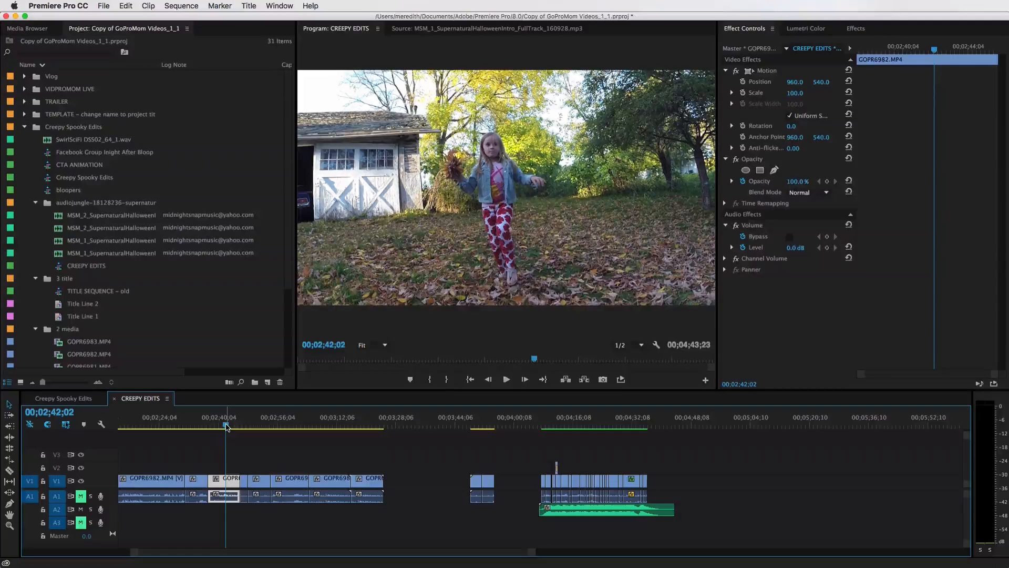
{"action": "left_click", "coordinate": [243, 427]}
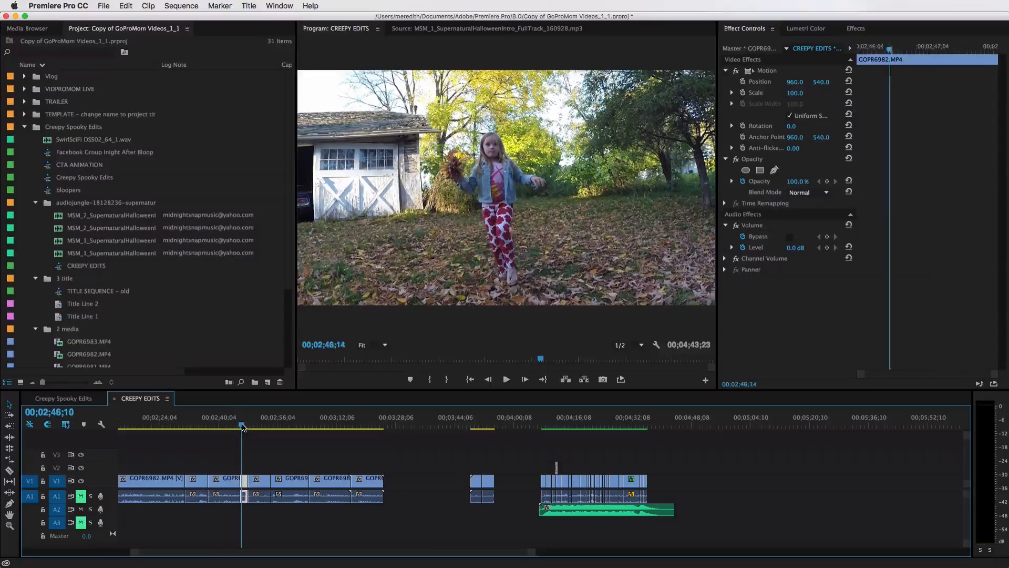
{"action": "left_click_drag", "start_coordinate": [242, 426], "coordinate": [251, 427]}
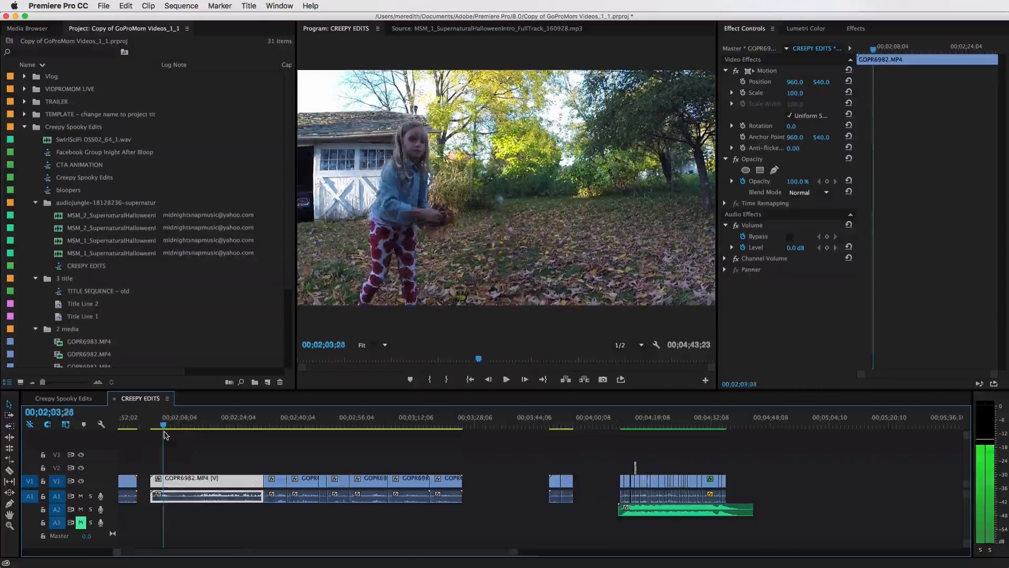
{"action": "left_click_drag", "start_coordinate": [163, 432], "coordinate": [152, 437]}
Play back the later section of the sequence with the music track
{"action": "key", "text": "space"}
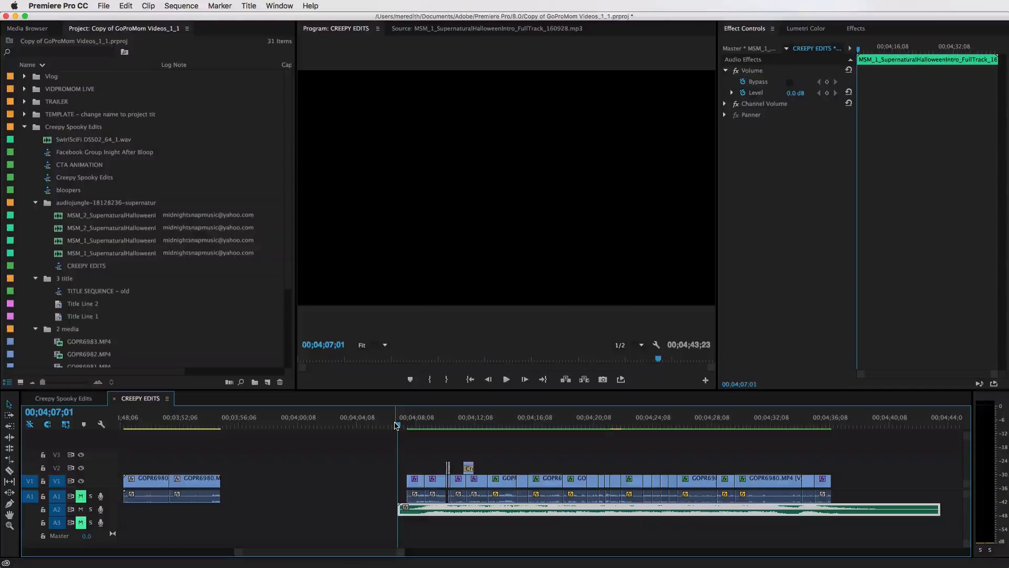
{"action": "key", "text": "space"}
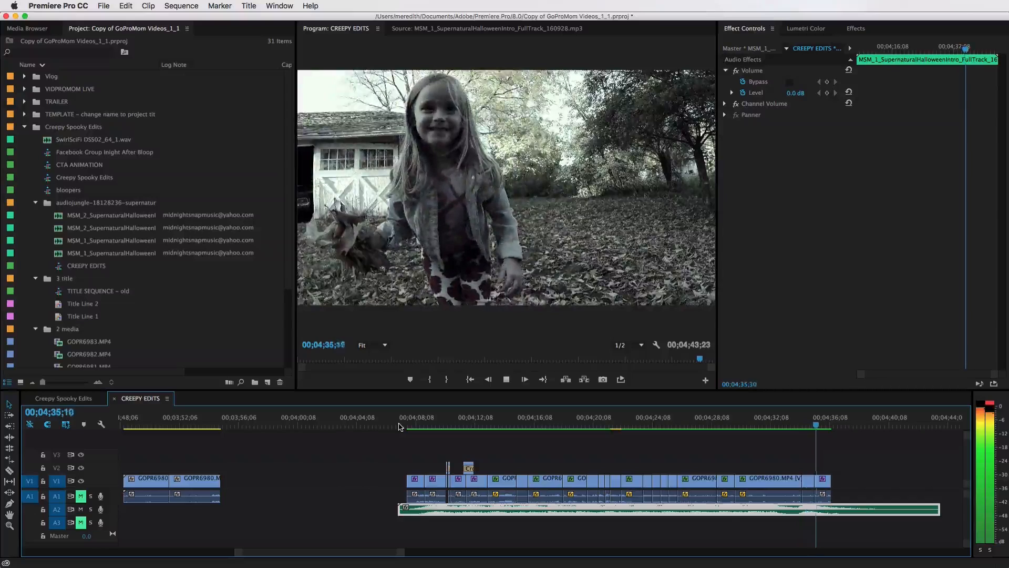
{"action": "key", "text": "space"}
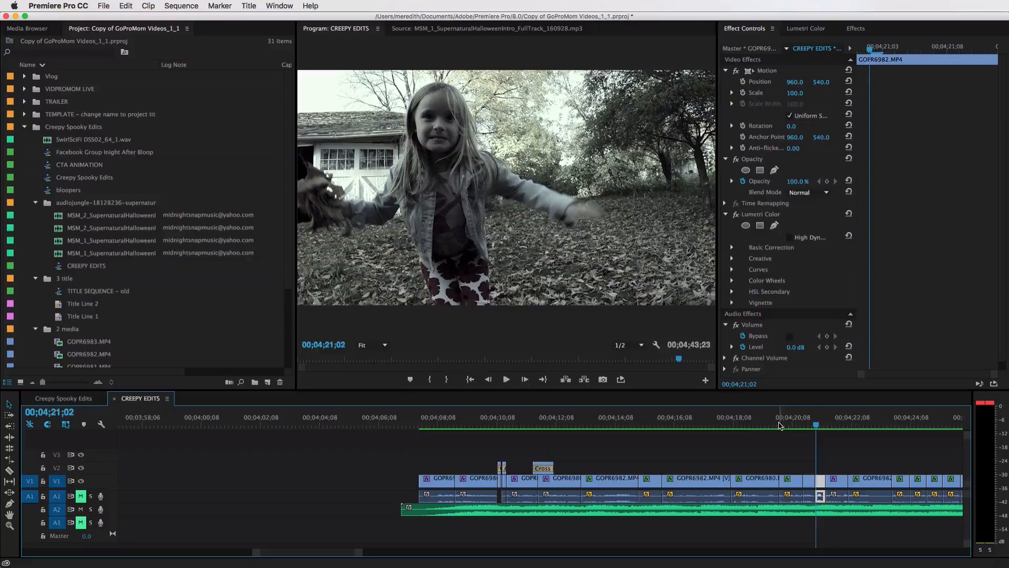
Scrub and play through the color-graded clips near the end of the sequence to compare their looks
{"action": "left_click", "coordinate": [734, 425]}
{"action": "key", "text": "space"}
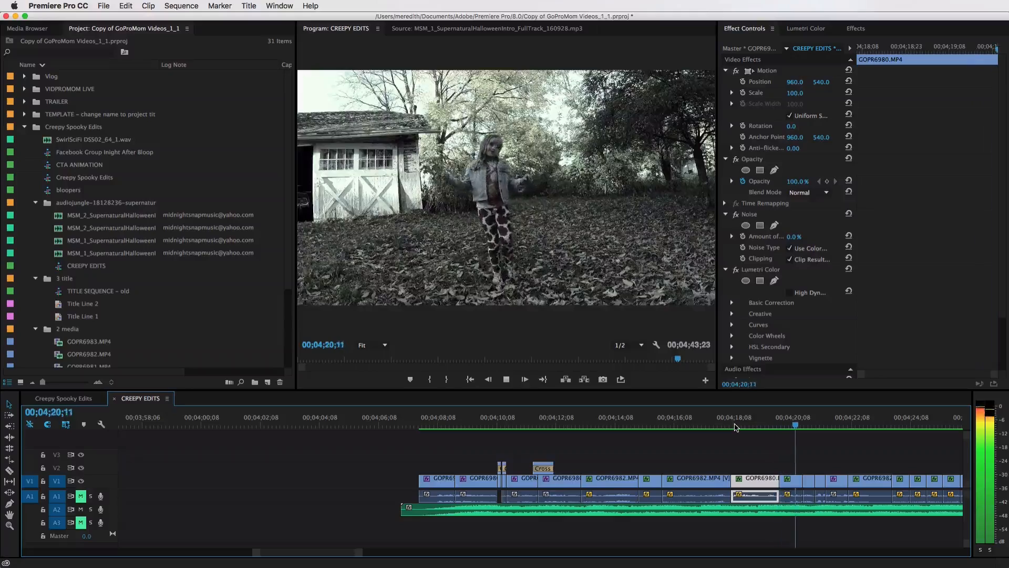
{"action": "key", "text": "space"}
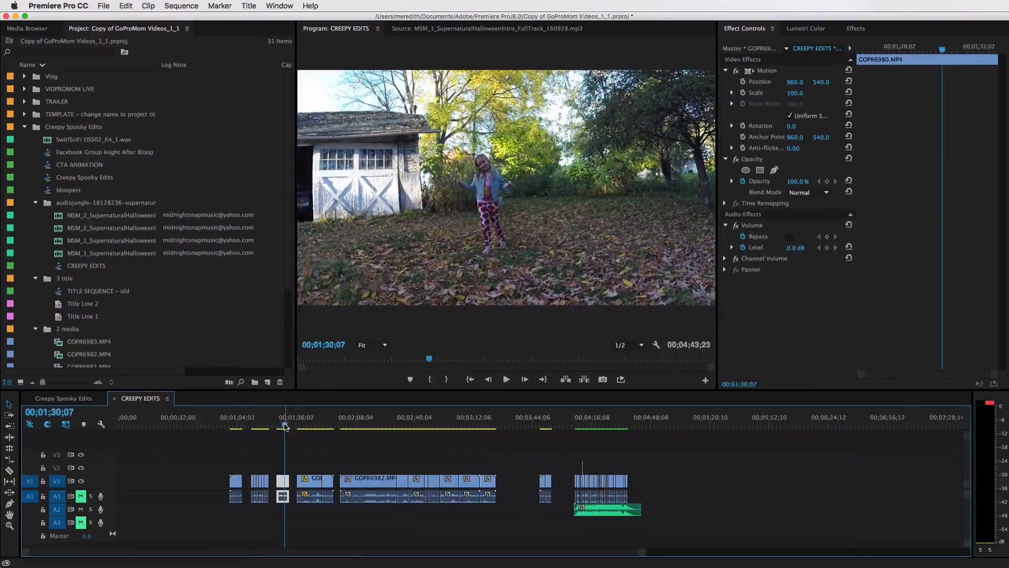
{"action": "left_click_drag", "start_coordinate": [285, 427], "coordinate": [280, 428]}
{"action": "key", "text": "space"}
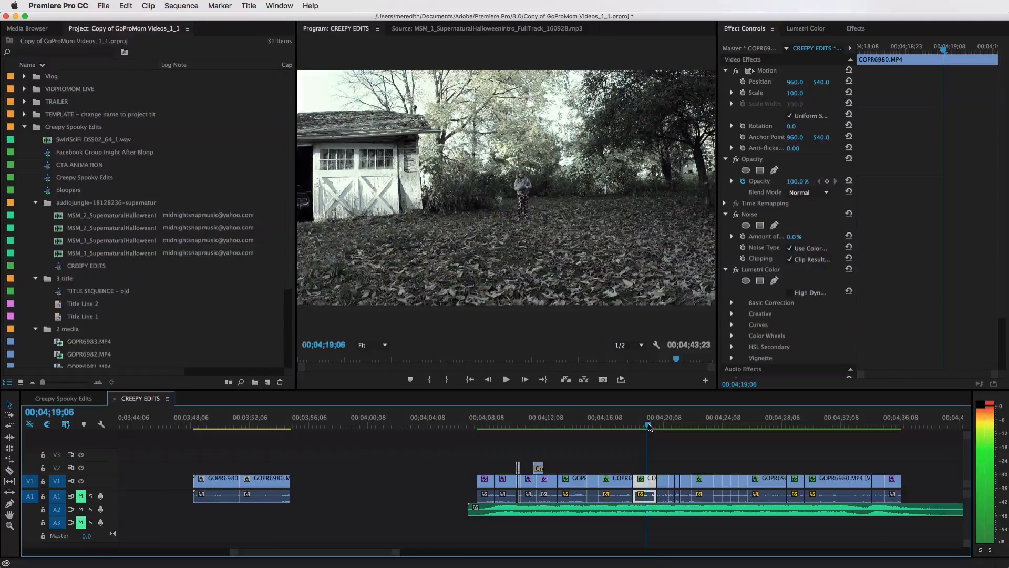
{"action": "left_click_drag", "start_coordinate": [649, 427], "coordinate": [642, 425]}
{"action": "key", "text": "space"}
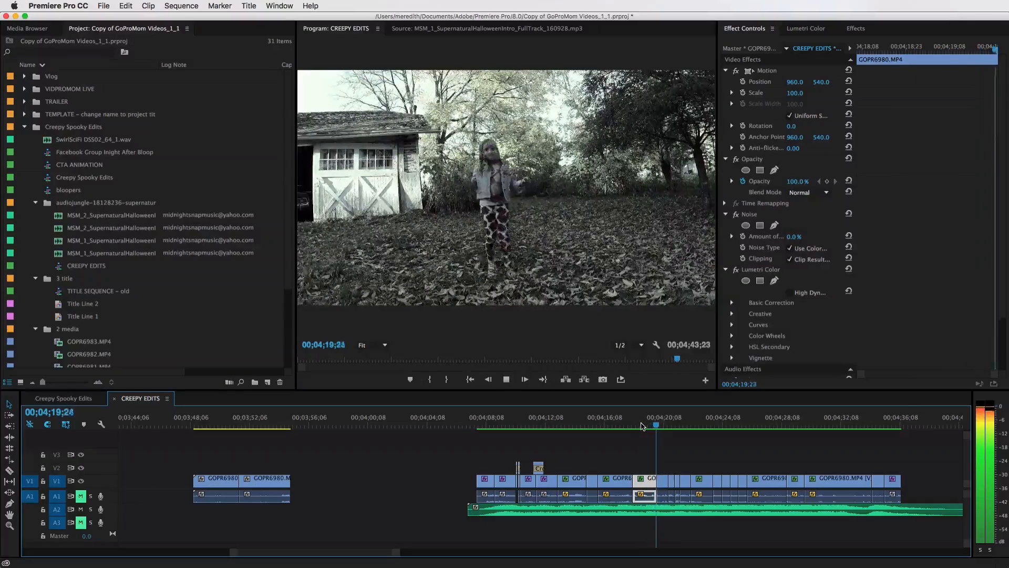
{"action": "key", "text": "space"}
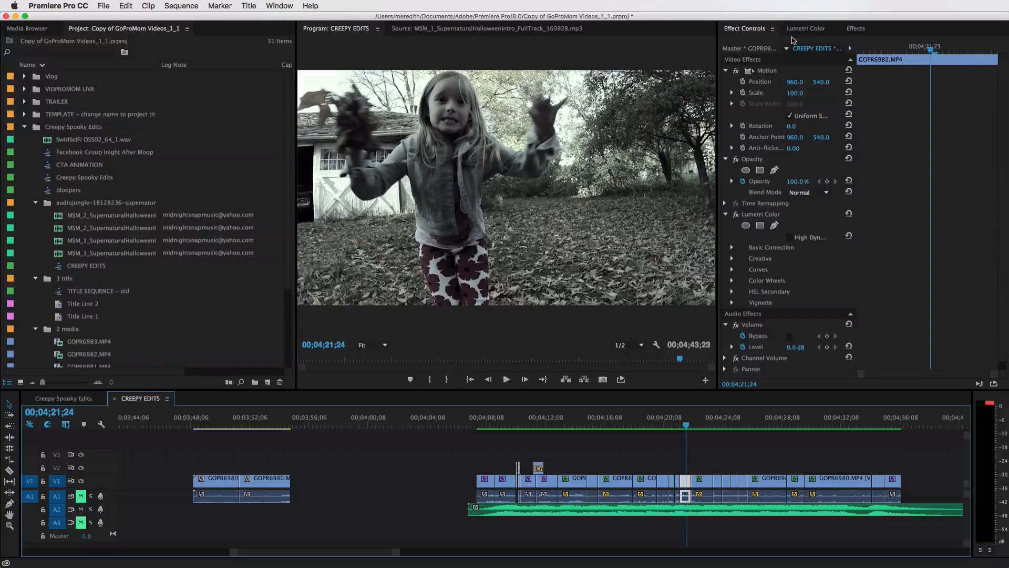
In Lumetri Color, set the current clip's Saturation to 24 and lower its Exposure to 0.1
{"action": "left_click", "coordinate": [796, 31]}
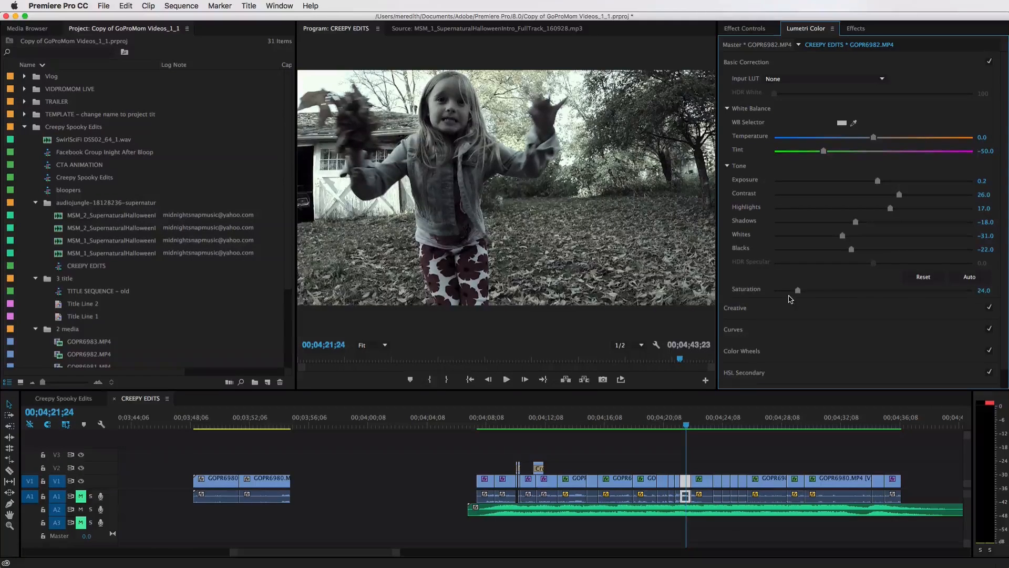
{"action": "mouse_move", "coordinate": [797, 290]}
{"action": "left_mouse_down"}
{"action": "mouse_move", "coordinate": [761, 293]}
{"action": "mouse_move", "coordinate": [799, 290]}
{"action": "left_mouse_up"}
{"action": "left_click", "coordinate": [986, 289]}
{"action": "type", "text": "24"}
{"action": "key", "text": "Return"}
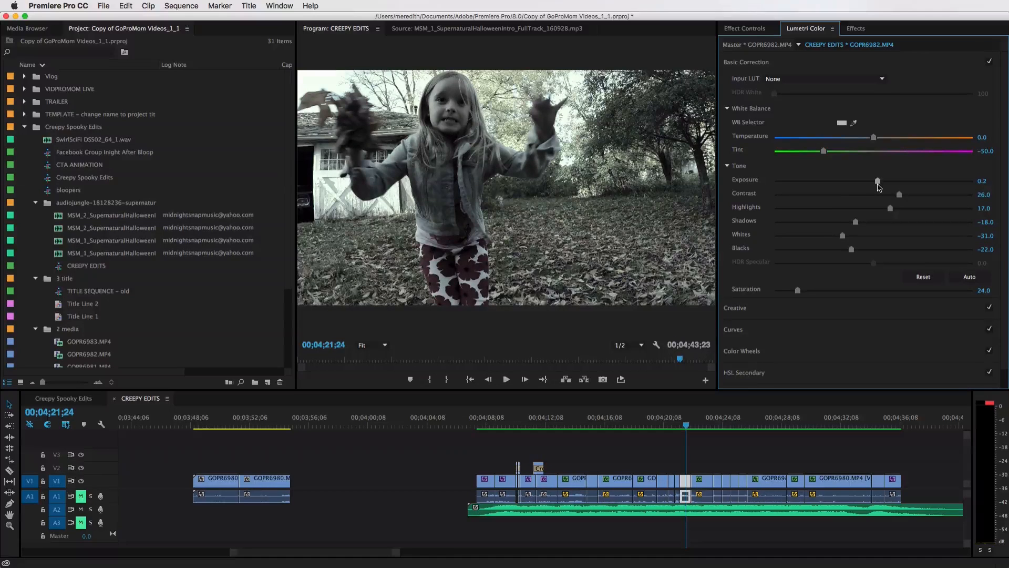
{"action": "left_click_drag", "start_coordinate": [876, 184], "coordinate": [875, 184]}
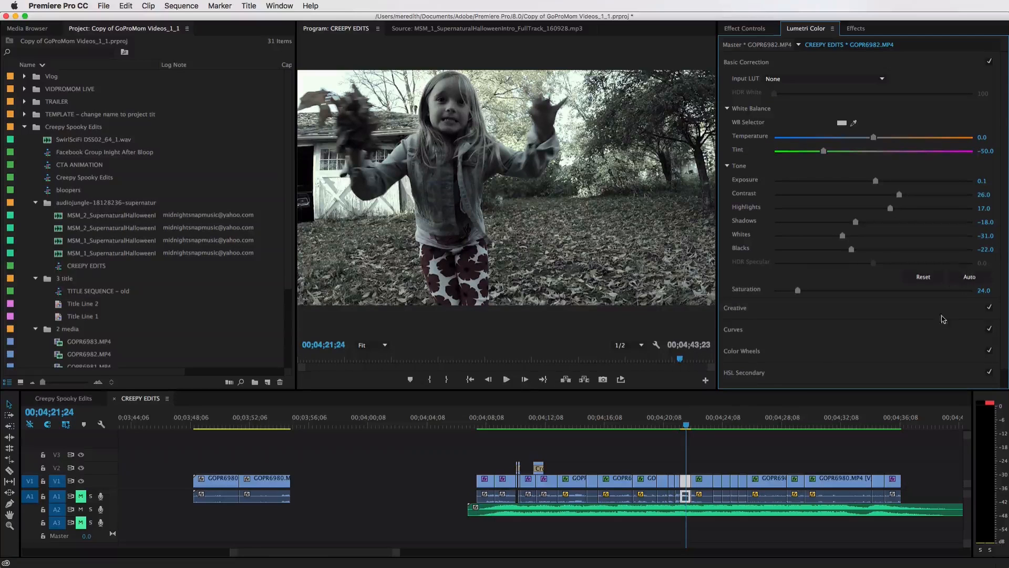
Zoom into the timeline around the playhead and play through the following clips to check their grading
{"action": "left_click", "coordinate": [687, 427]}
{"action": "left_click_drag", "start_coordinate": [687, 427], "coordinate": [715, 427]}
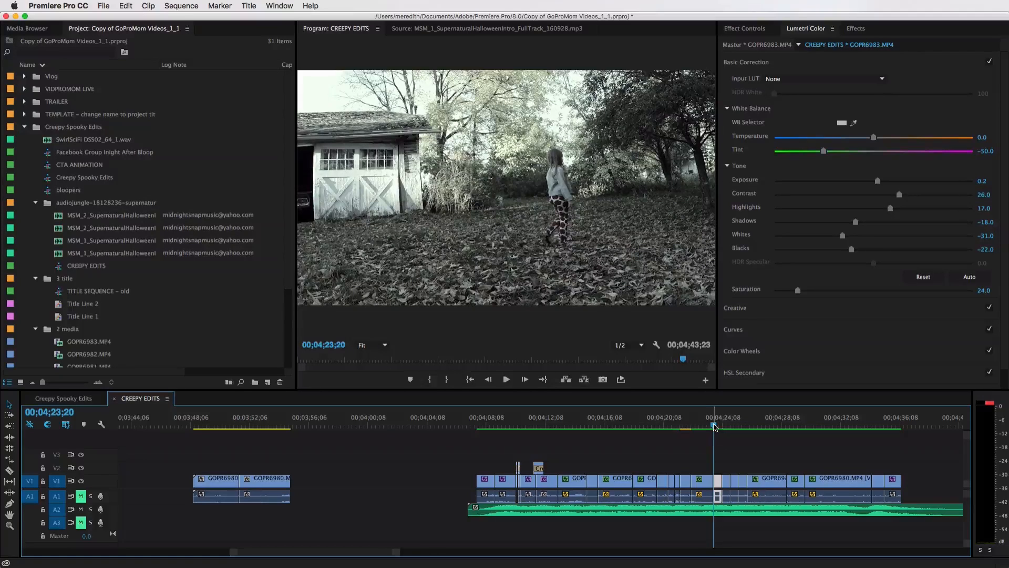
{"action": "key", "text": "="}
{"action": "key", "text": "="}
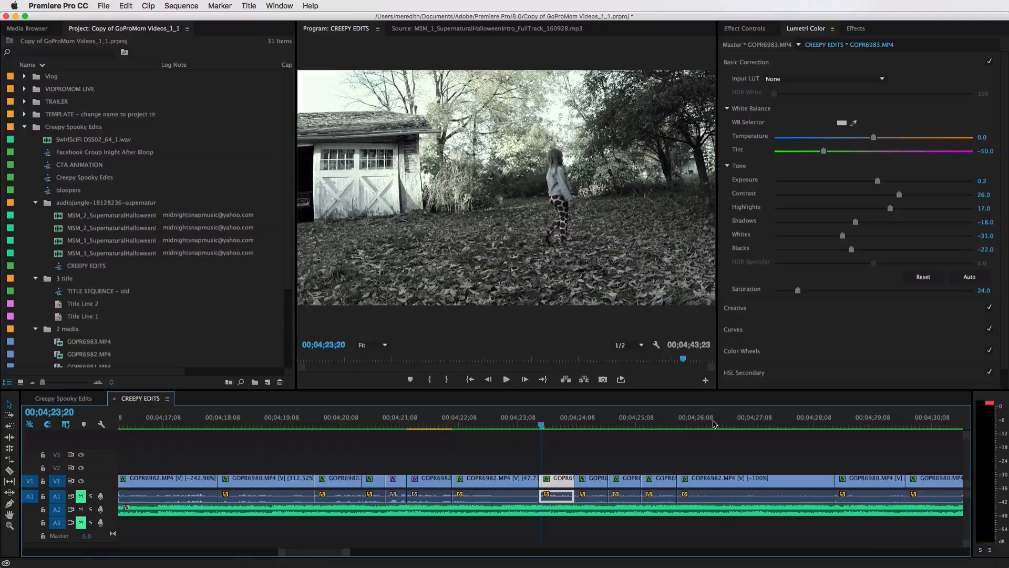
{"action": "left_click_drag", "start_coordinate": [560, 464], "coordinate": [655, 486]}
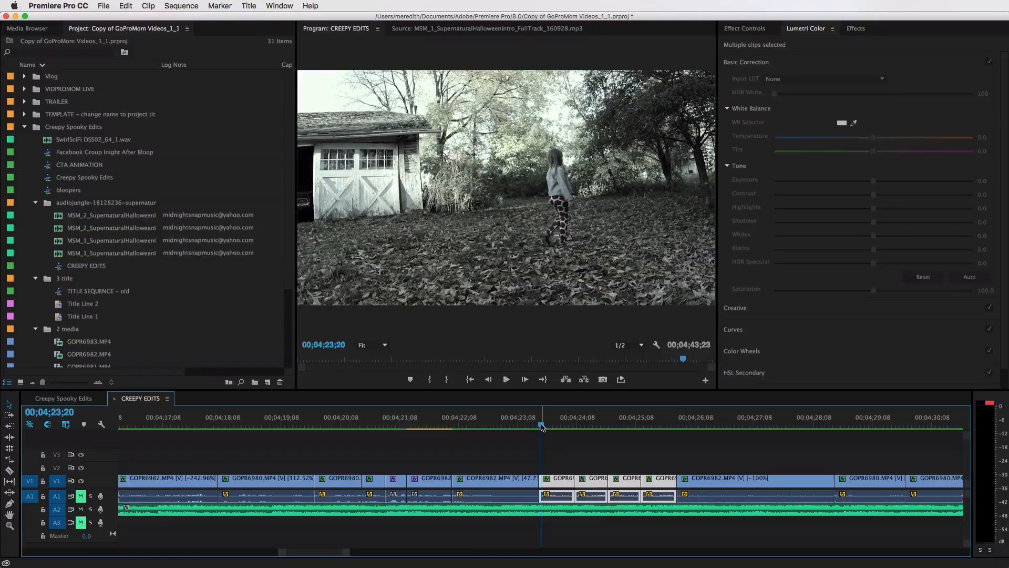
{"action": "left_click_drag", "start_coordinate": [542, 426], "coordinate": [486, 428]}
{"action": "key", "text": "space"}
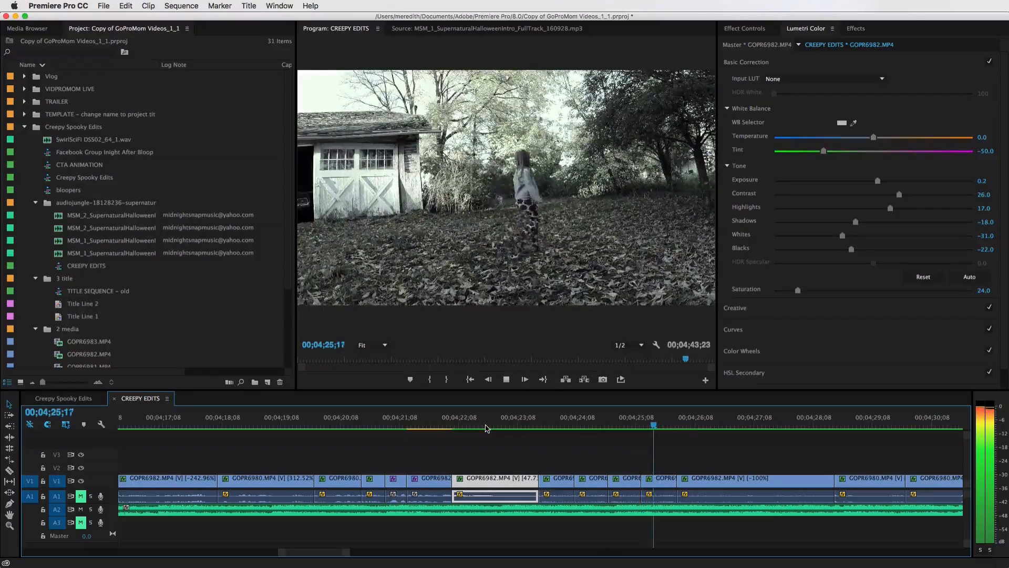
{"action": "key", "text": "space"}
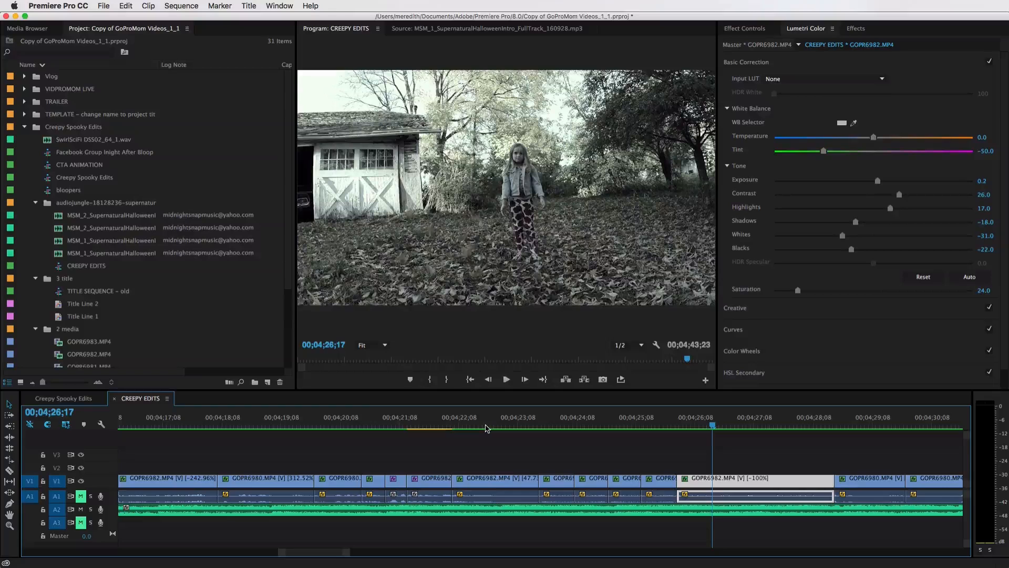
Zoom out of the timeline and play back the graded section from different points
{"action": "key", "text": "minus"}
{"action": "key", "text": "minus"}
{"action": "key", "text": "minus"}
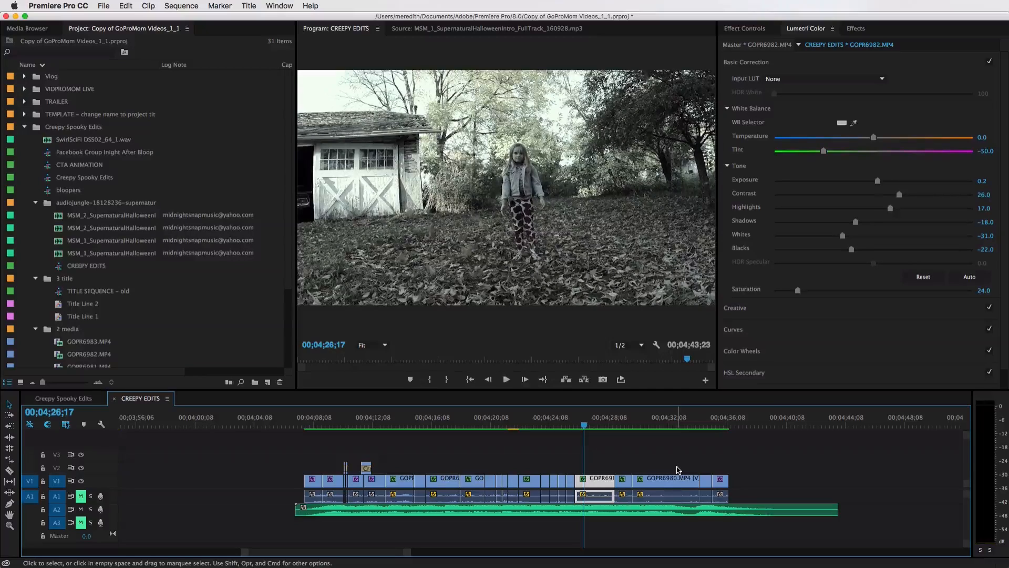
{"action": "key", "text": "space"}
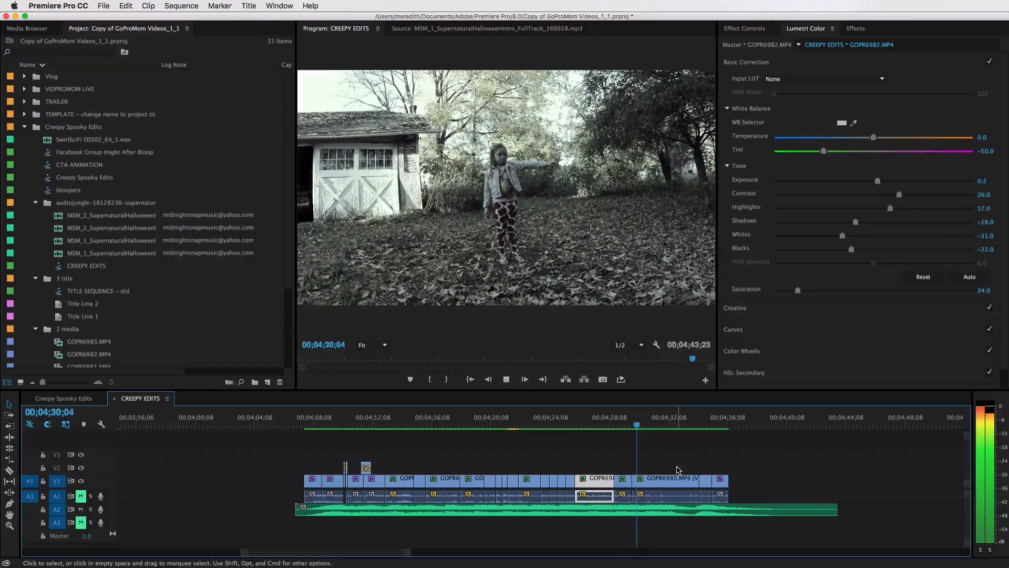
{"action": "key", "text": "space"}
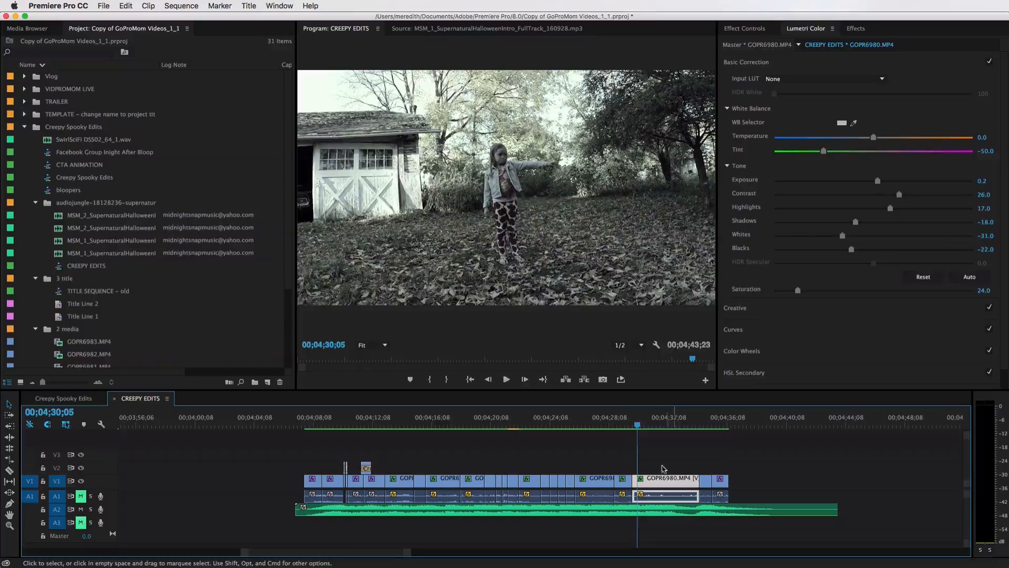
{"action": "left_click", "coordinate": [579, 426]}
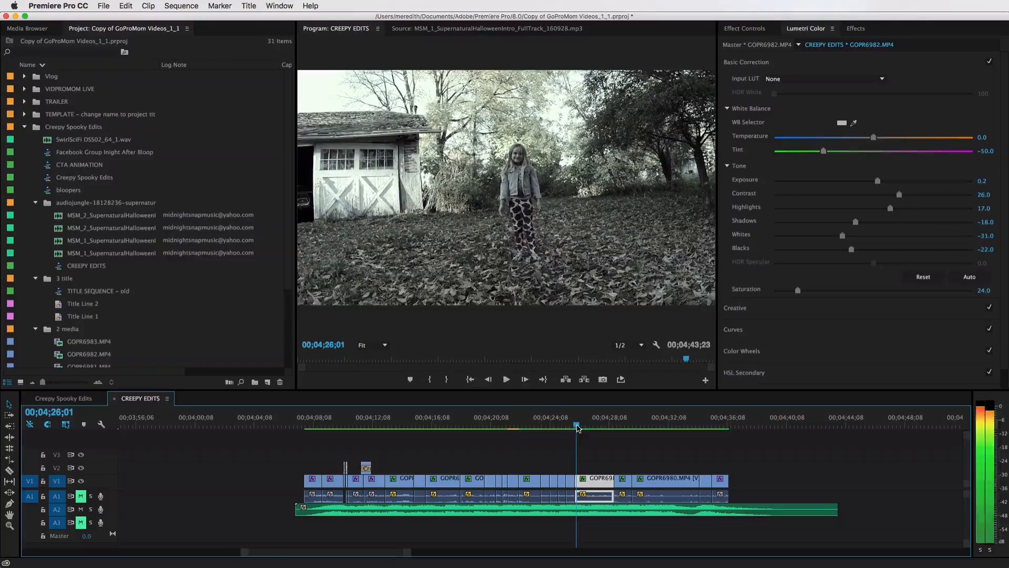
{"action": "left_click", "coordinate": [513, 425]}
{"action": "key", "text": "space"}
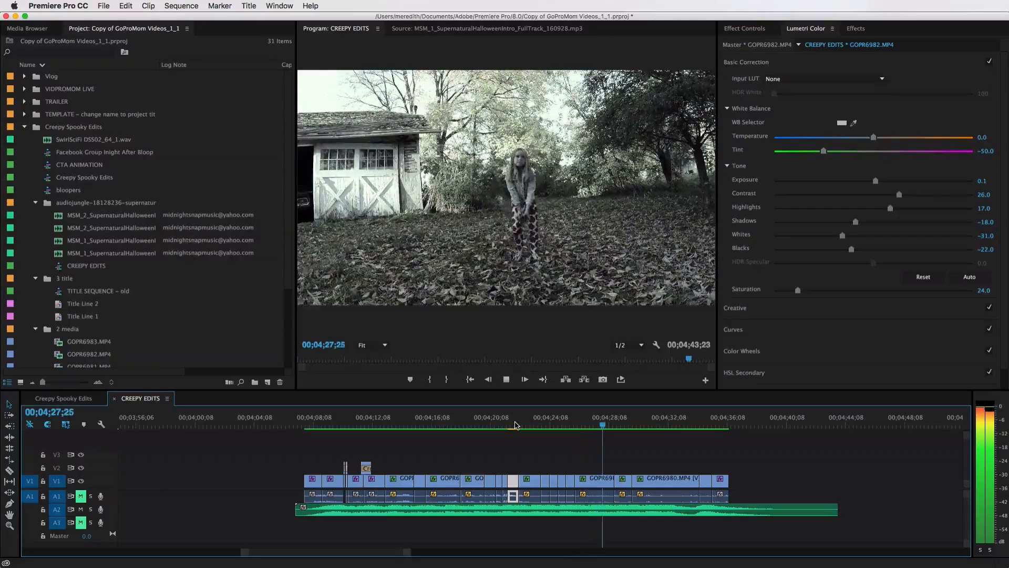
{"action": "key", "text": "space"}
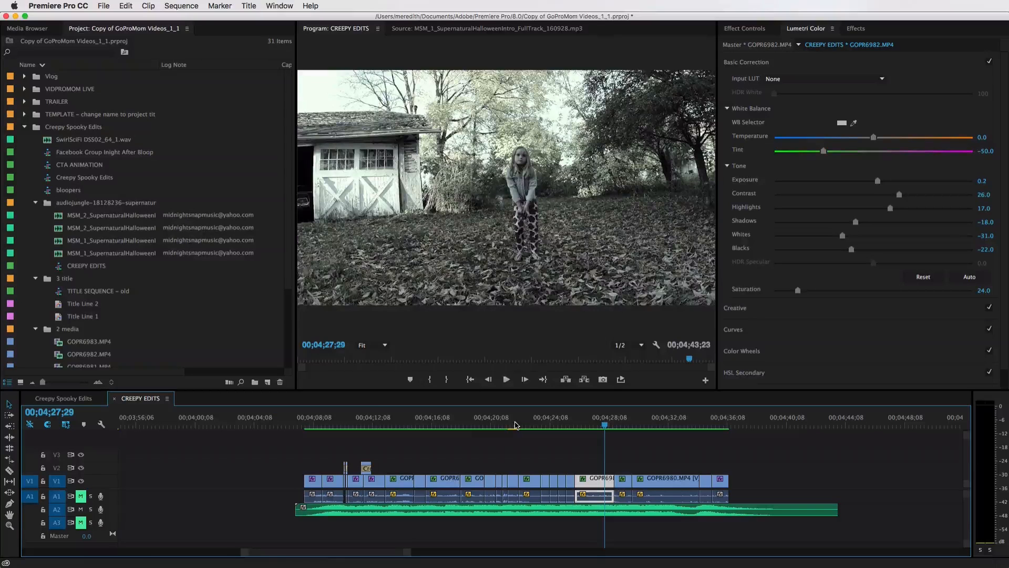
Move to the start of the graded section, show the clip's effect controls, and zoom into the timeline there
{"action": "left_click", "coordinate": [312, 429]}
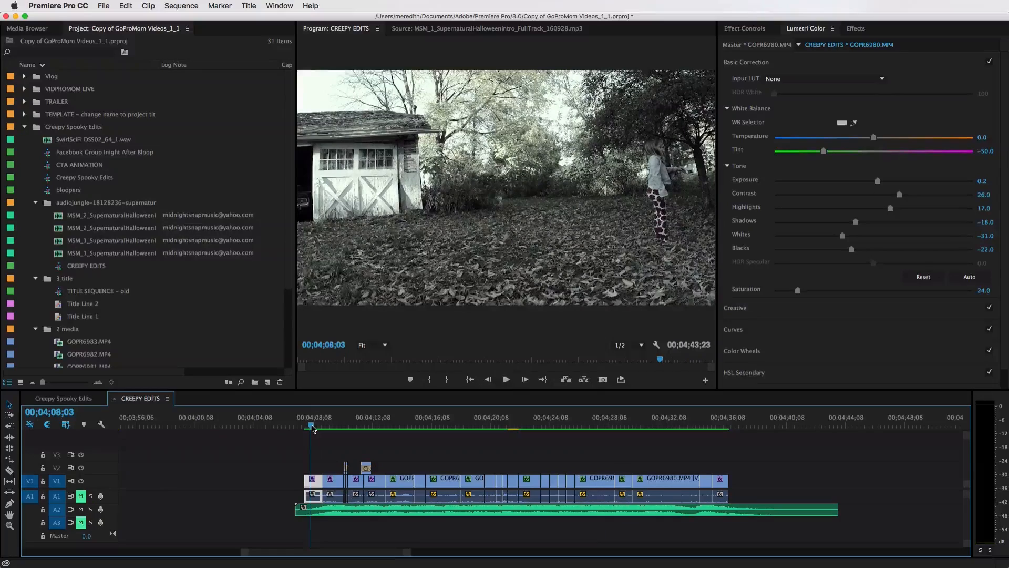
{"action": "left_click", "coordinate": [331, 427]}
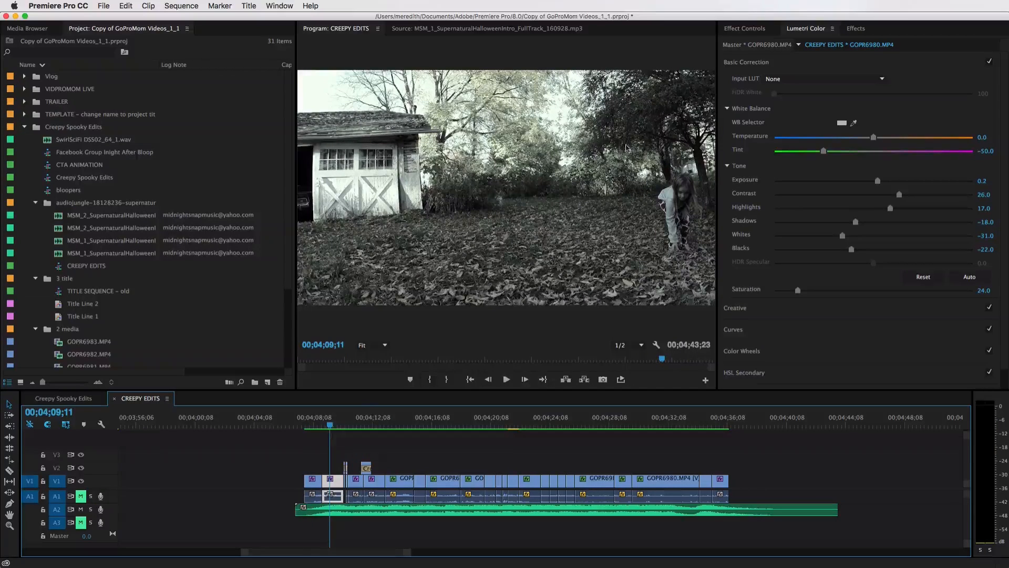
{"action": "left_click", "coordinate": [740, 30]}
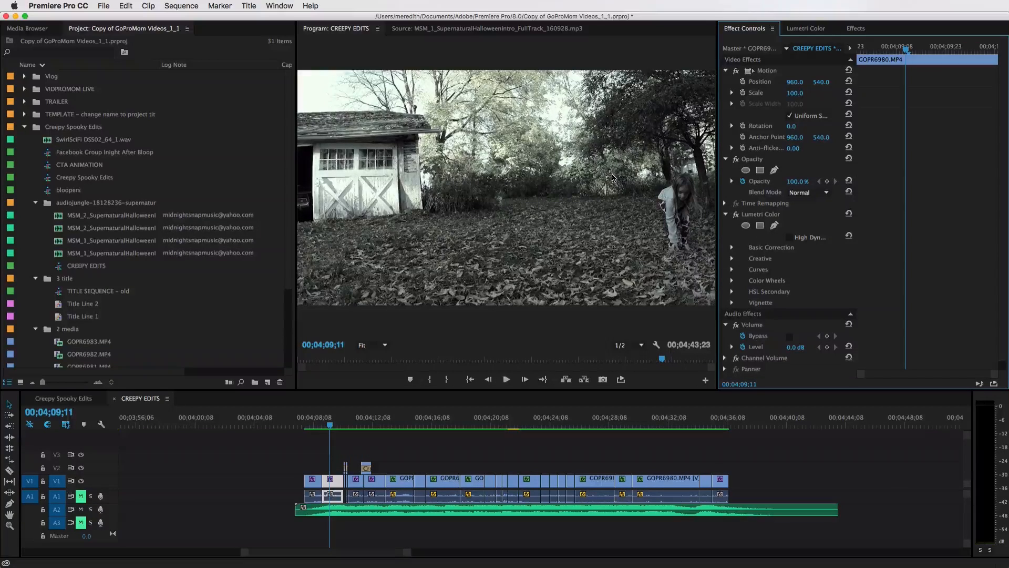
{"action": "key", "text": "equal"}
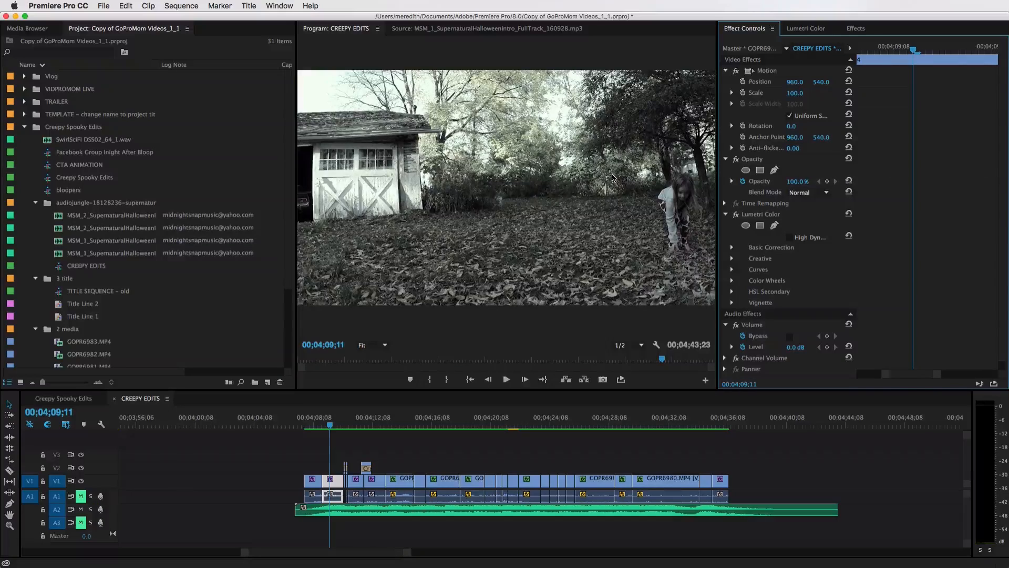
{"action": "left_click", "coordinate": [338, 419]}
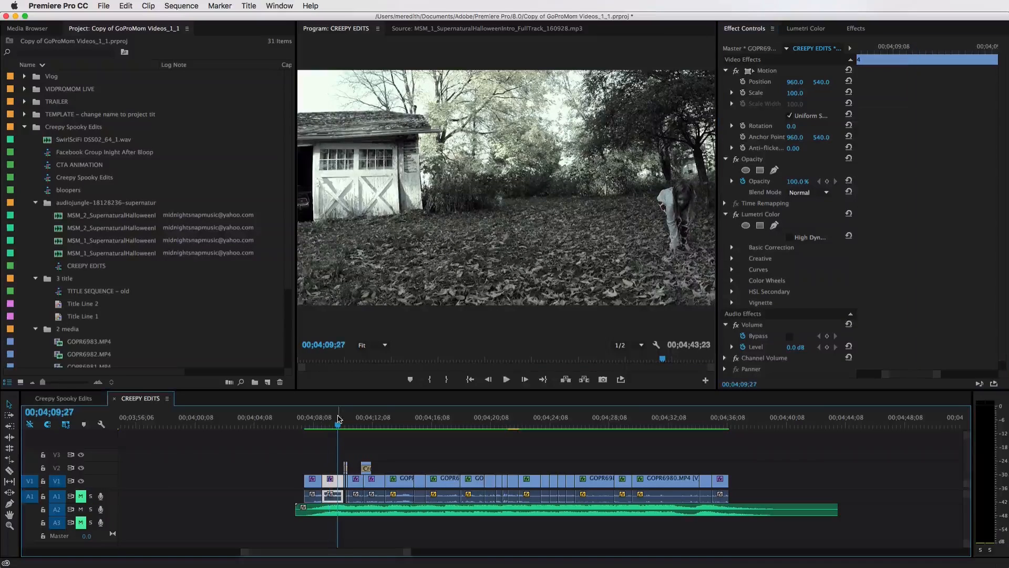
{"action": "key", "text": "equal"}
{"action": "key", "text": "equal"}
{"action": "key", "text": "equal"}
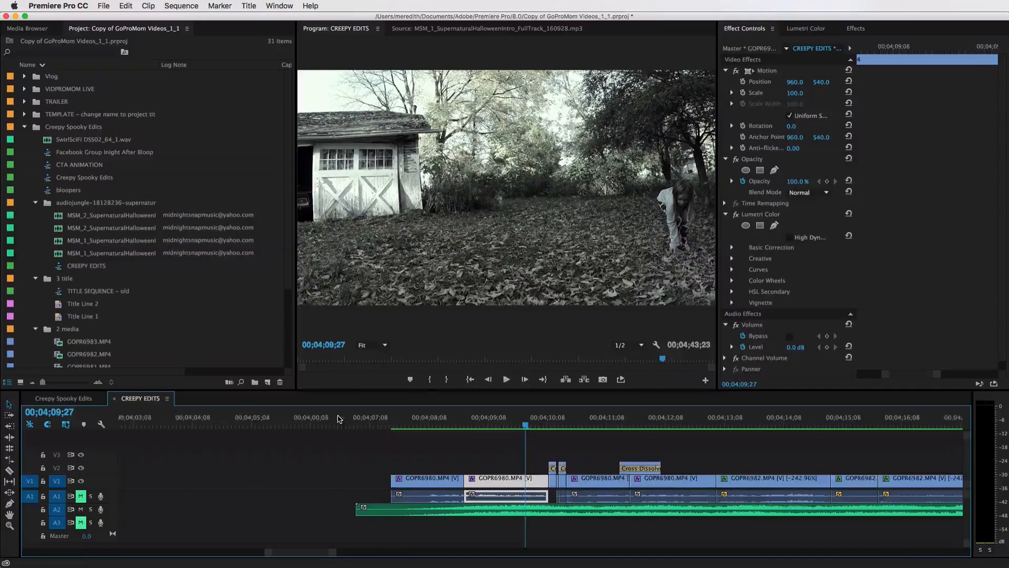
{"action": "scroll", "coordinate": [407, 442], "scroll_direction": "left", "scroll_amount": 5}
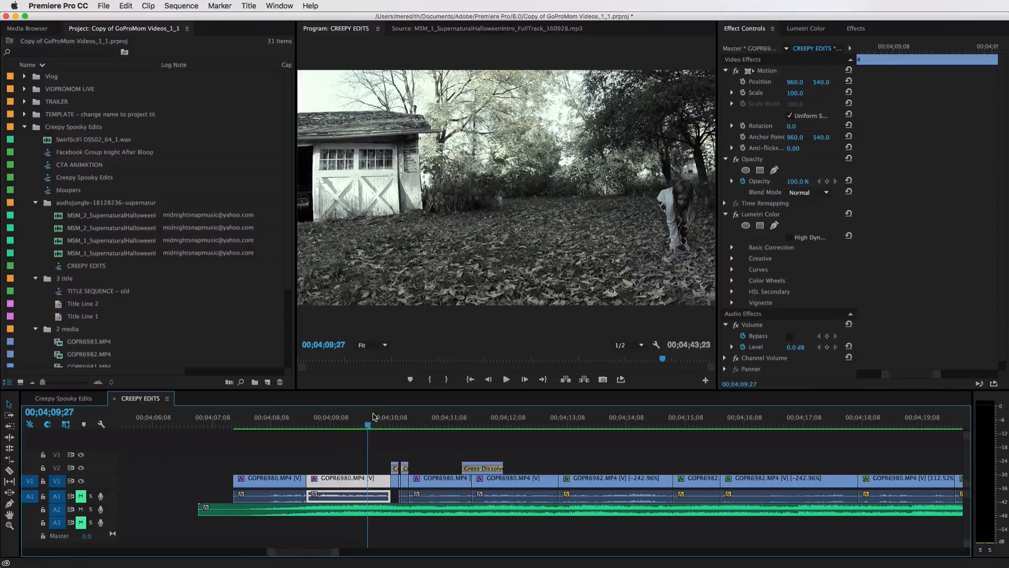
Play back the start of the graded section and move the playhead forward through it
{"action": "left_click", "coordinate": [255, 426]}
{"action": "key", "text": "space"}
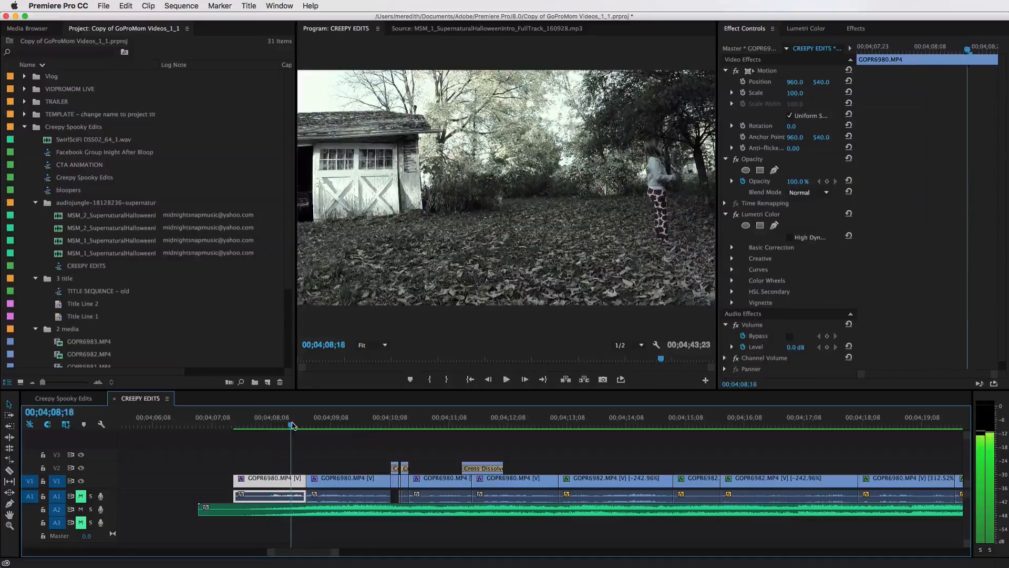
{"action": "key", "text": "space"}
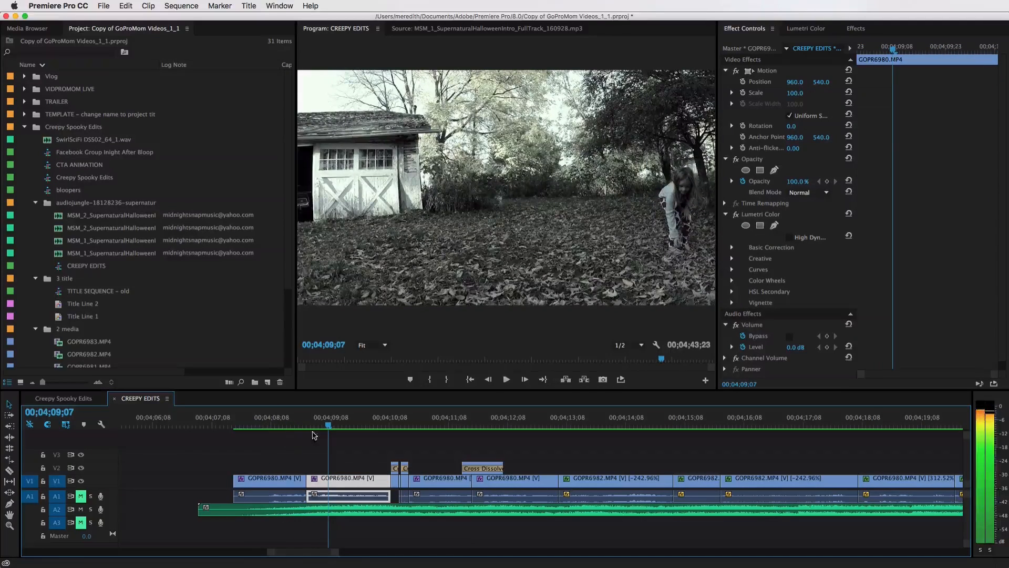
{"action": "left_click", "coordinate": [82, 509]}
{"action": "left_click_drag", "start_coordinate": [328, 425], "coordinate": [372, 425]}
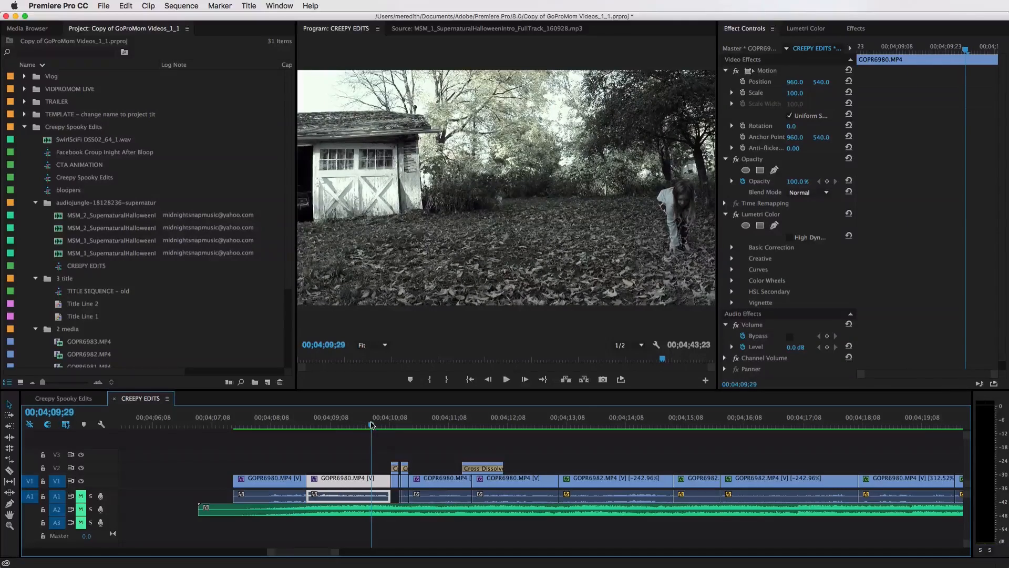
Jump the playhead across the following clips to compare their grading
{"action": "left_click", "coordinate": [586, 425]}
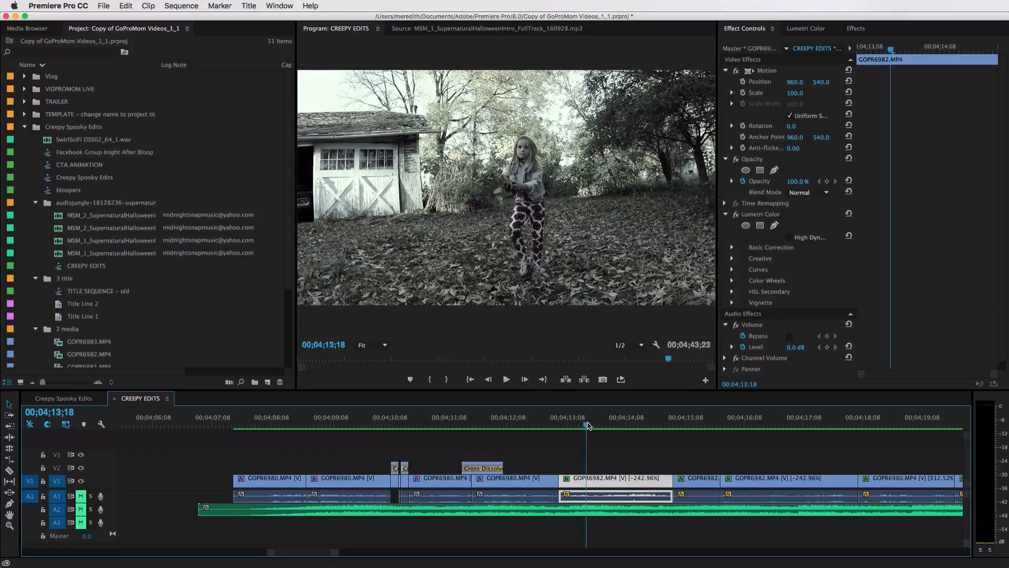
{"action": "left_click", "coordinate": [543, 424]}
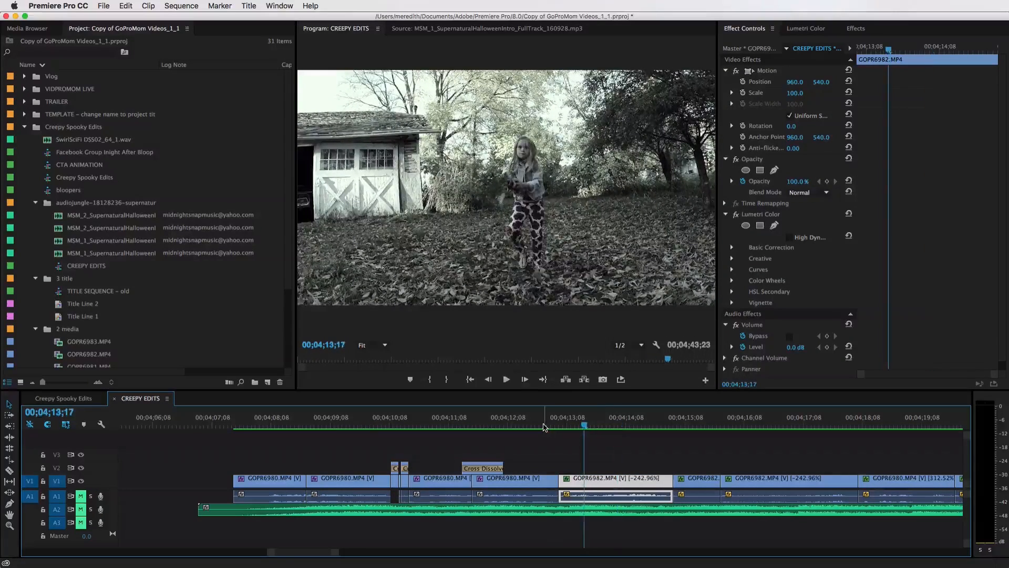
{"action": "left_click", "coordinate": [699, 425]}
{"action": "left_click", "coordinate": [746, 425]}
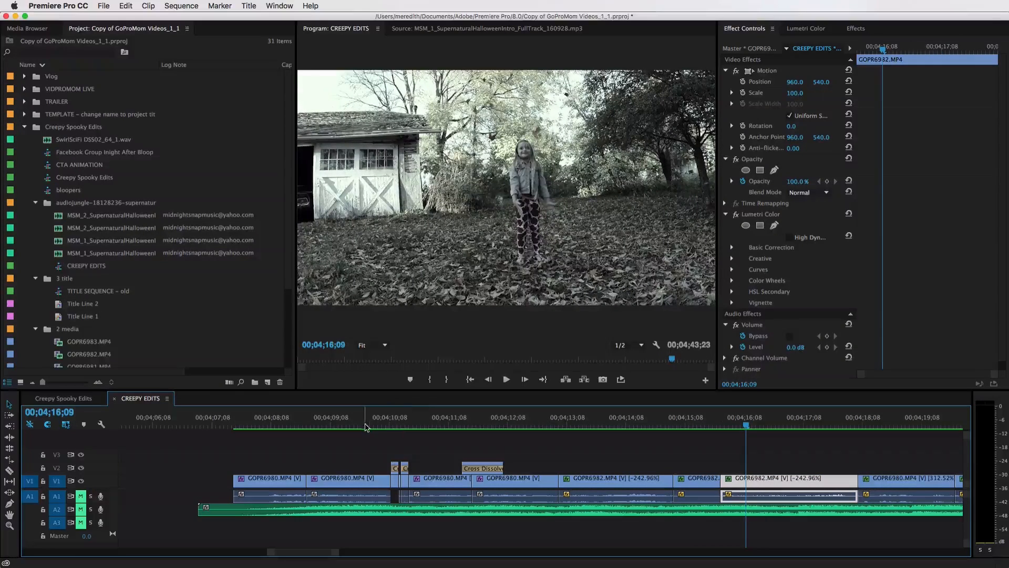
{"action": "left_click", "coordinate": [367, 424]}
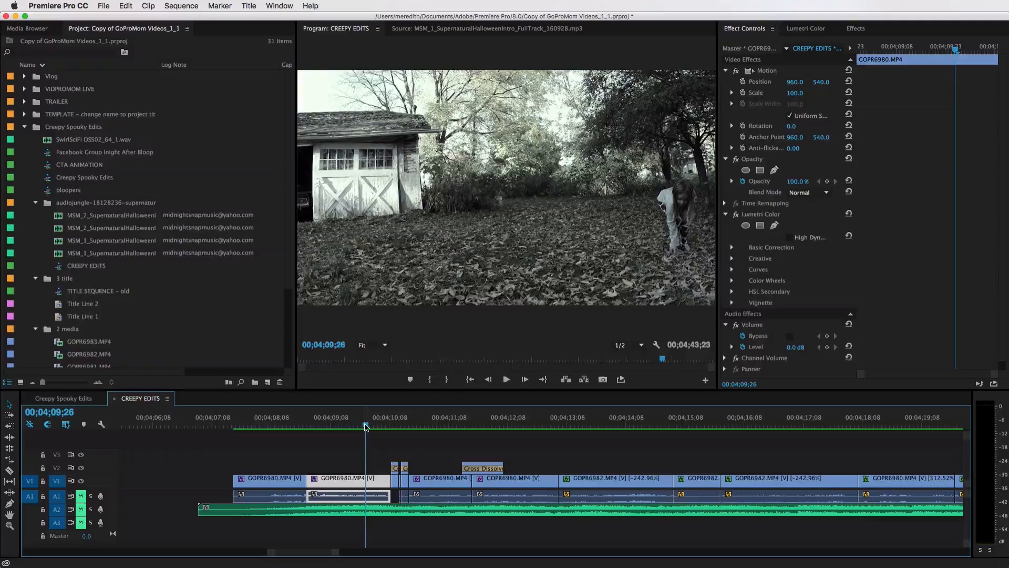
Save the project and play the sequence from the start of the graded section
{"action": "key", "text": "super+s"}
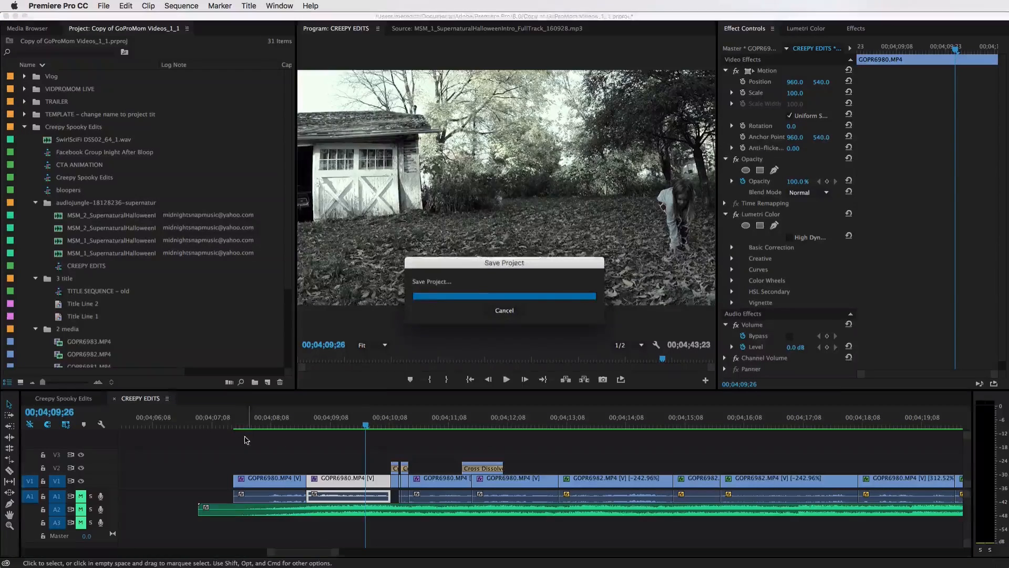
{"action": "left_click", "coordinate": [233, 425]}
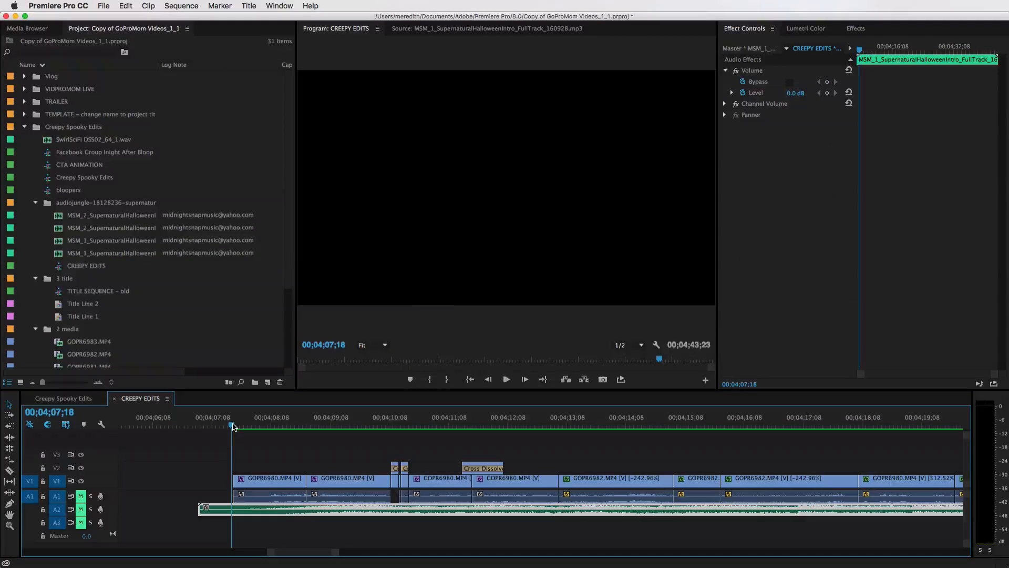
{"action": "key", "text": "space"}
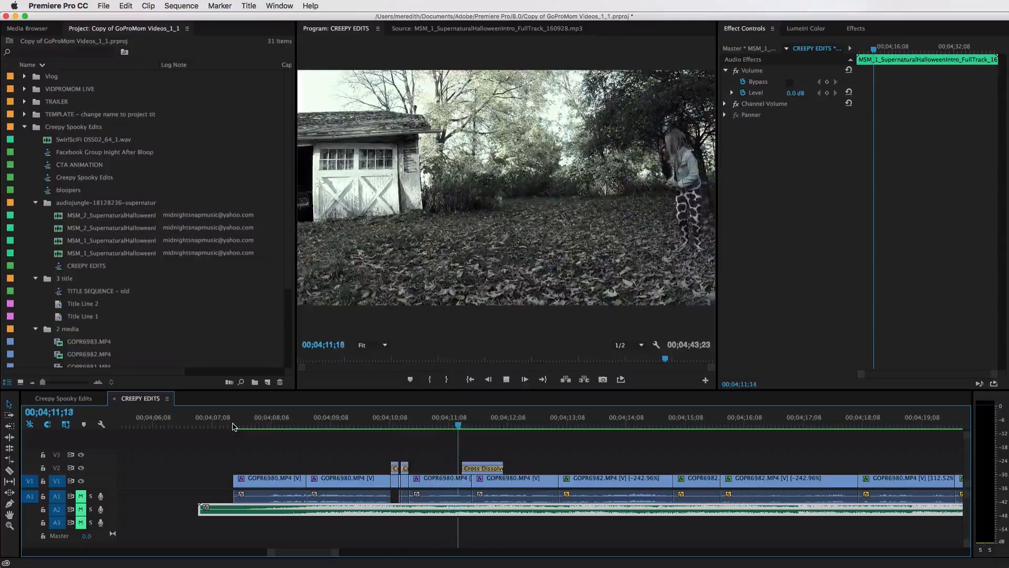
{"action": "key", "text": "space"}
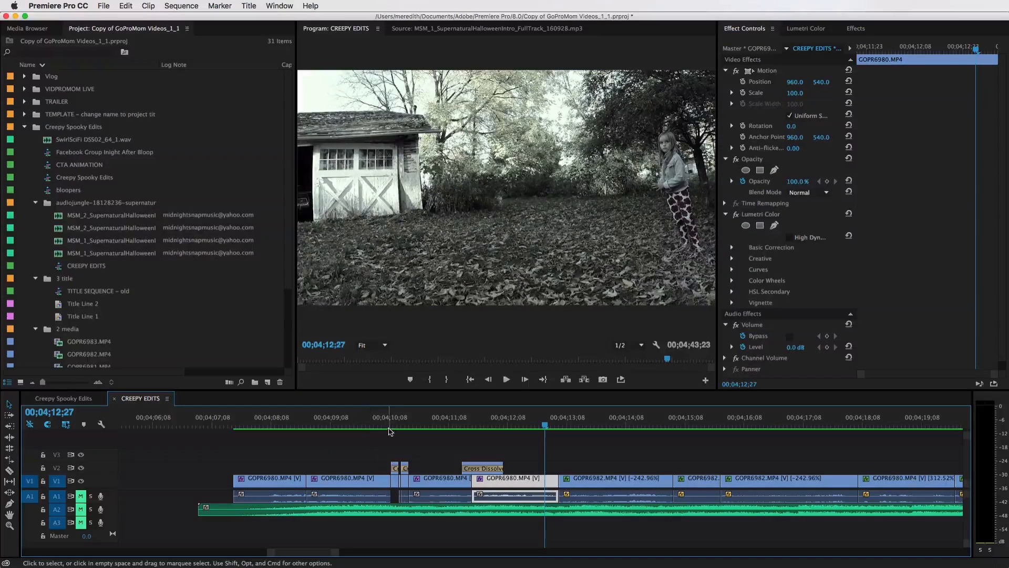
Select the cropped overlay clip at the cut, zoom in on its short transitions and play them
{"action": "left_click", "coordinate": [394, 426]}
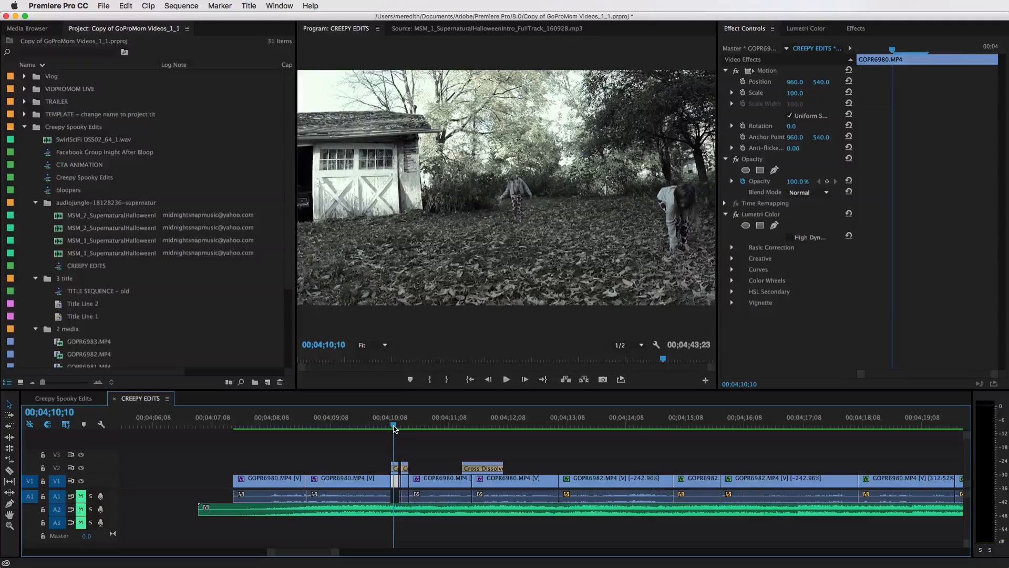
{"action": "left_click", "coordinate": [395, 465]}
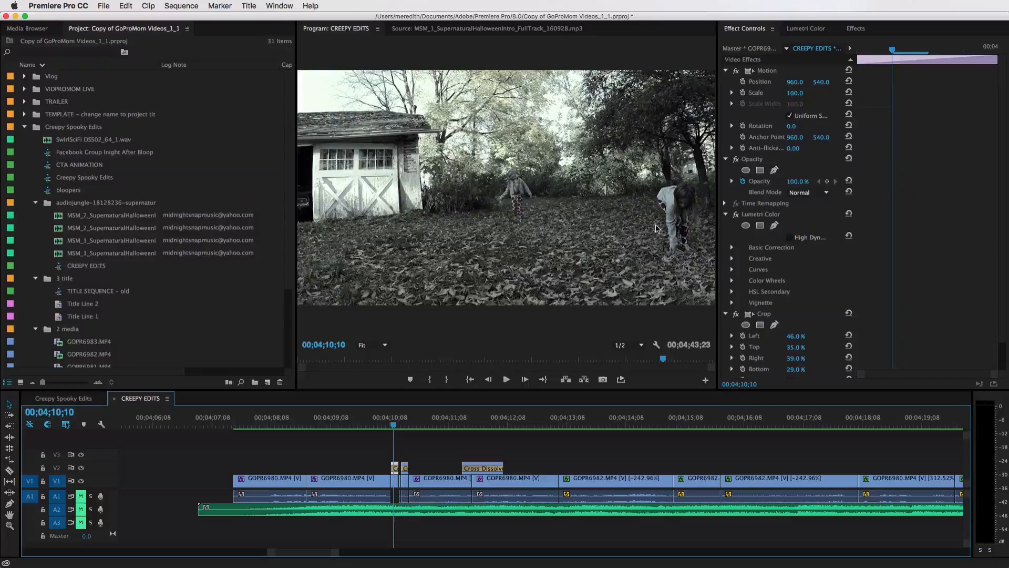
{"action": "key", "text": "equal"}
{"action": "key", "text": "equal"}
{"action": "key", "text": "equal"}
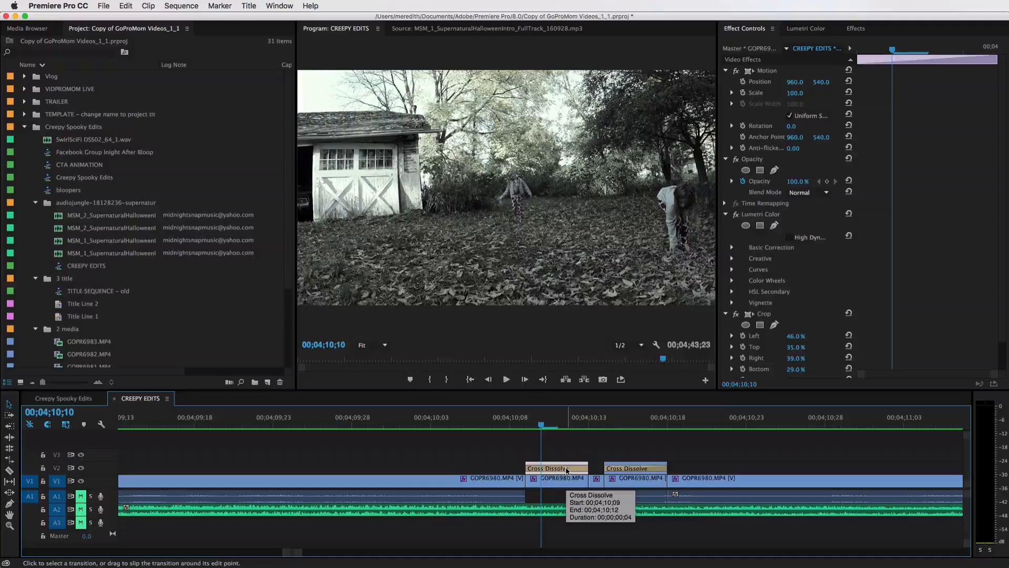
{"action": "key", "text": "minus"}
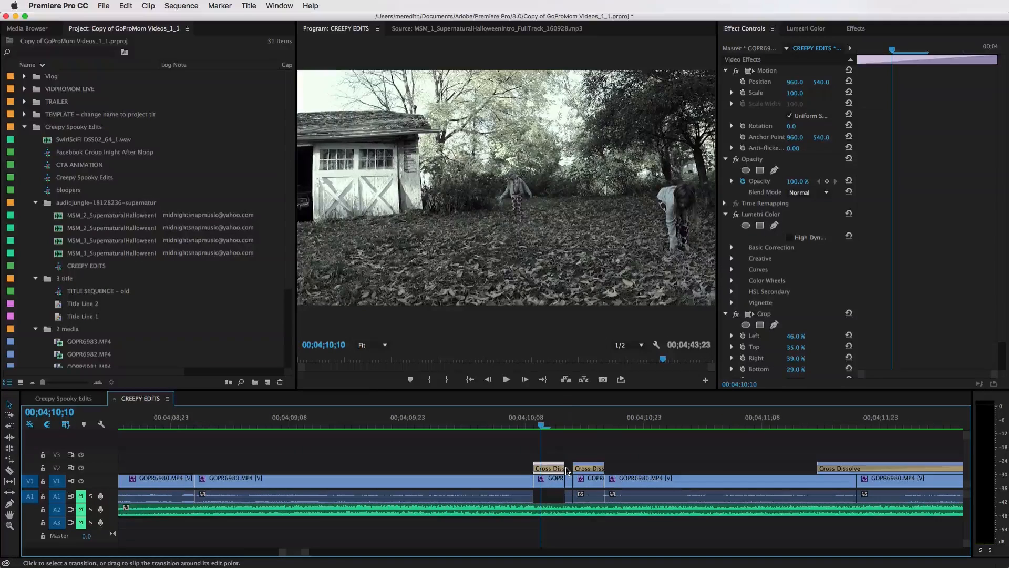
{"action": "key", "text": "space"}
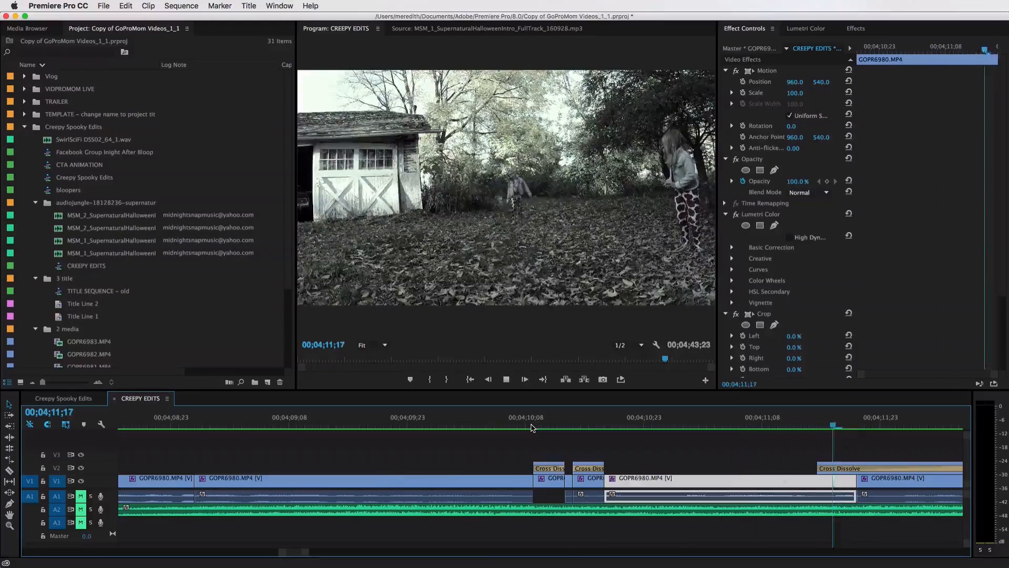
{"action": "key", "text": "space"}
Zoom back out and scrub through the graded clips of the section again
{"action": "scroll", "coordinate": [471, 479], "scroll_direction": "up", "scroll_amount": 10}
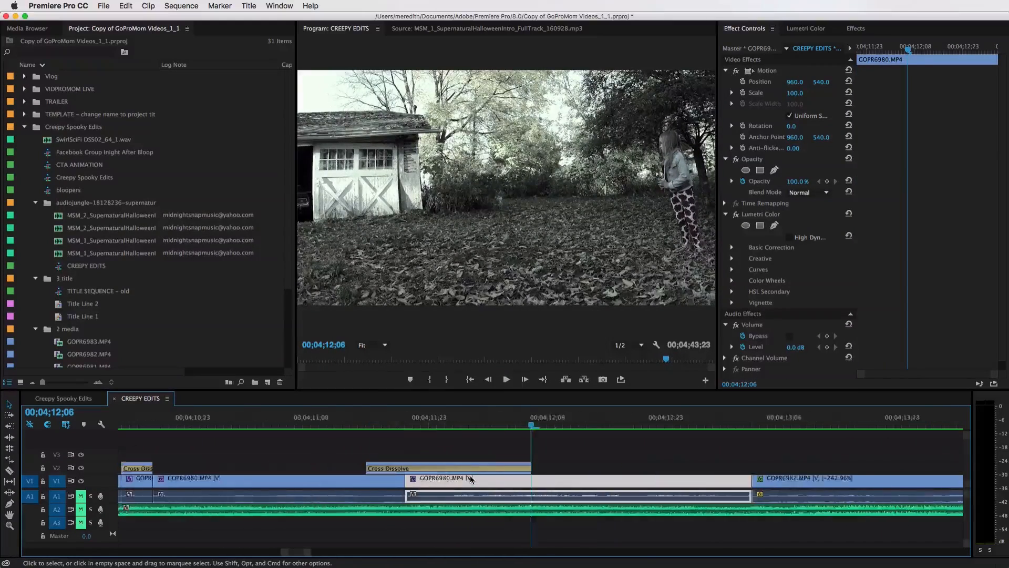
{"action": "scroll", "coordinate": [471, 479], "scroll_direction": "up", "scroll_amount": 1}
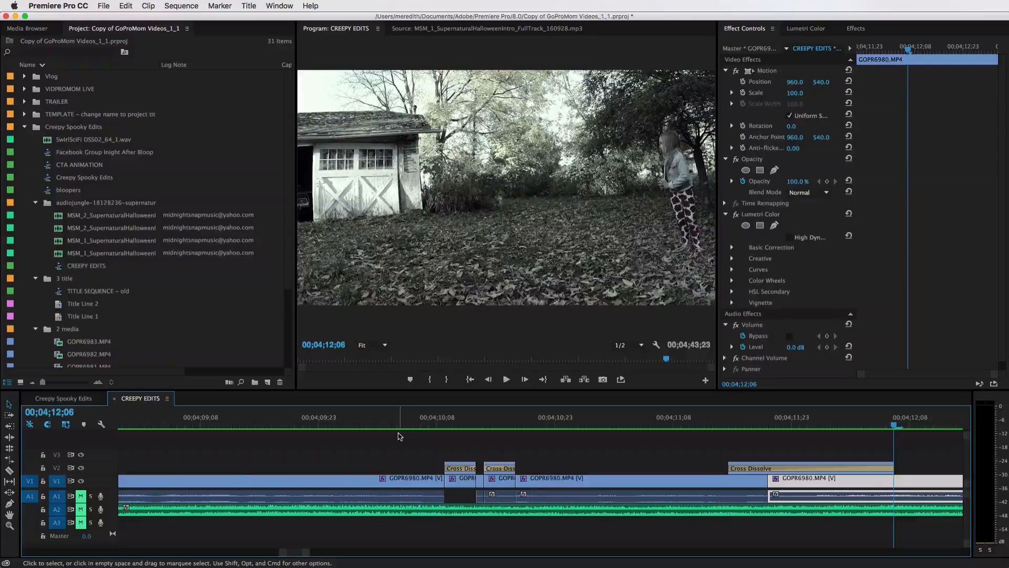
{"action": "key", "text": "minus"}
{"action": "key", "text": "minus"}
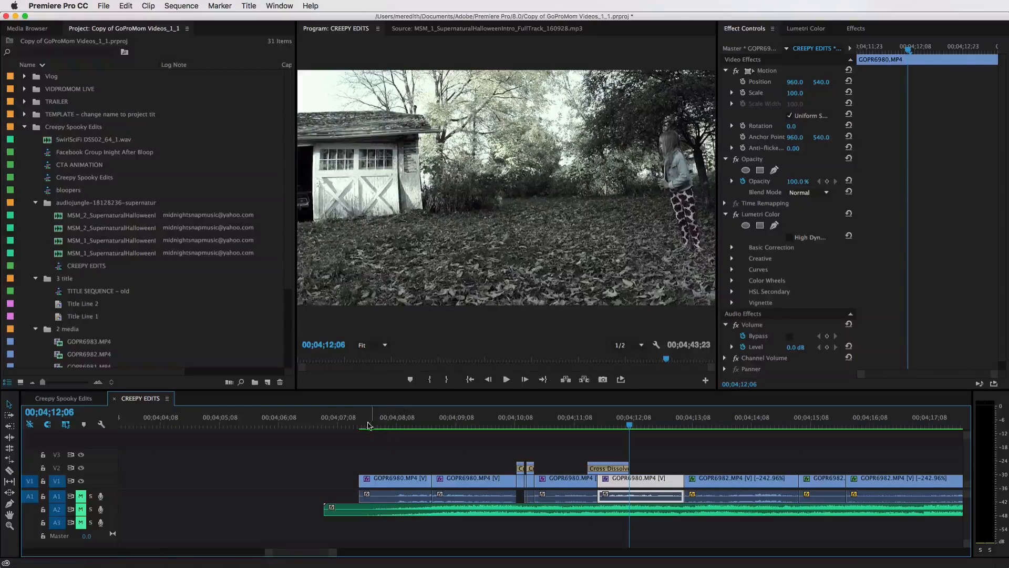
{"action": "left_click", "coordinate": [368, 481]}
{"action": "left_click", "coordinate": [366, 424]}
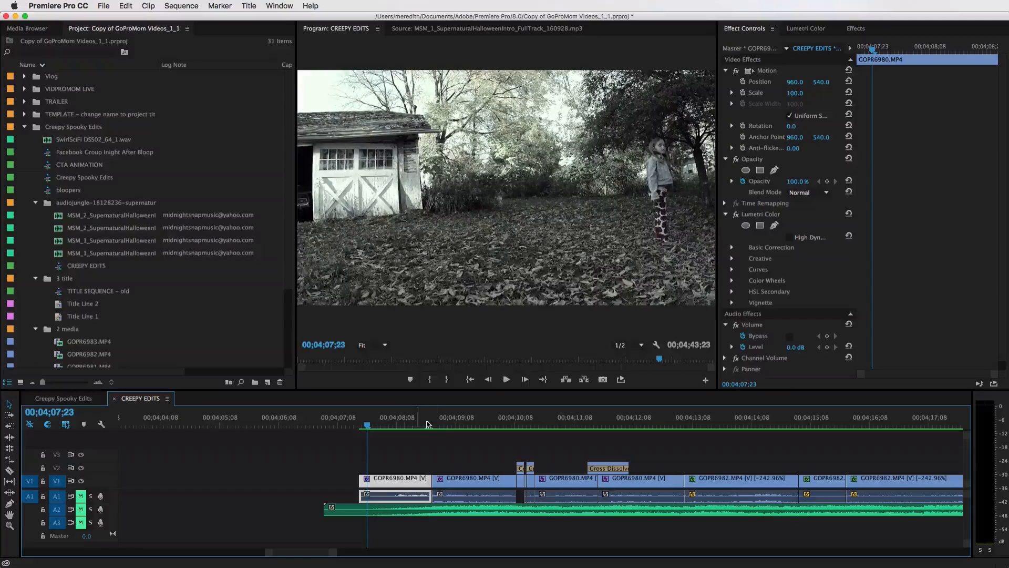
{"action": "left_click", "coordinate": [441, 424]}
{"action": "left_click_drag", "start_coordinate": [441, 426], "coordinate": [544, 428]}
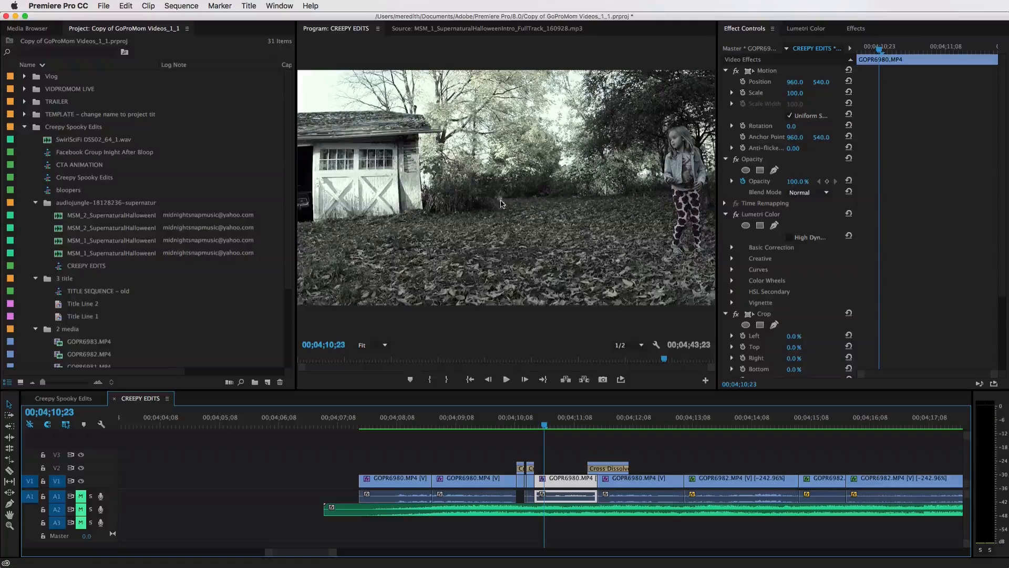
{"action": "left_click_drag", "start_coordinate": [544, 426], "coordinate": [686, 427]}
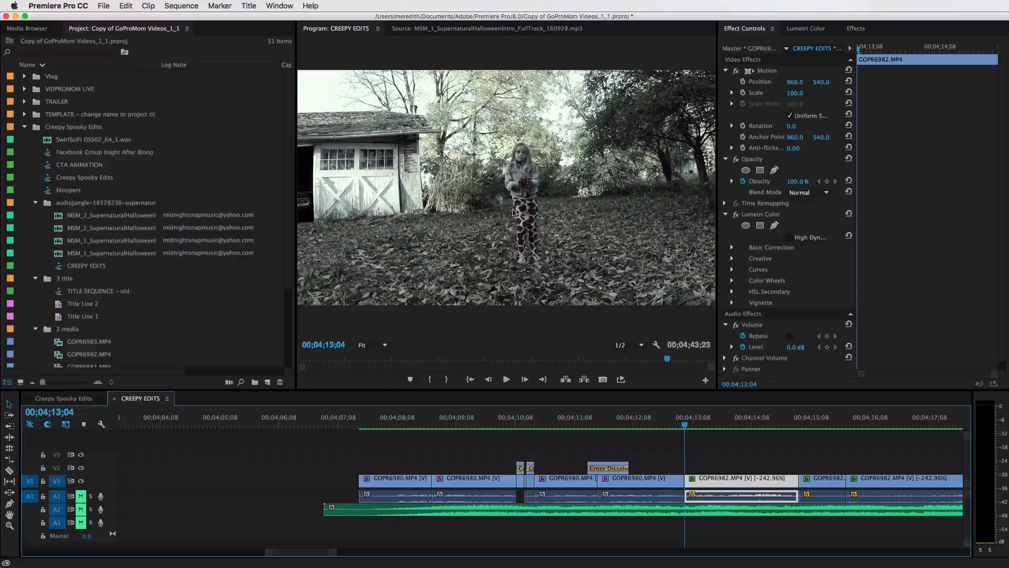
{"action": "left_click", "coordinate": [653, 427]}
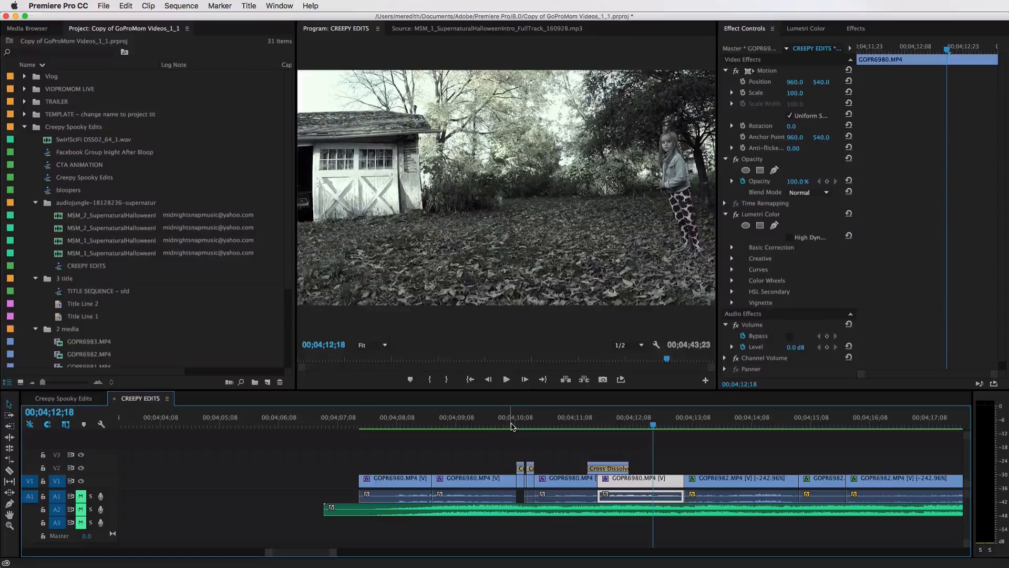
{"action": "left_click", "coordinate": [516, 425]}
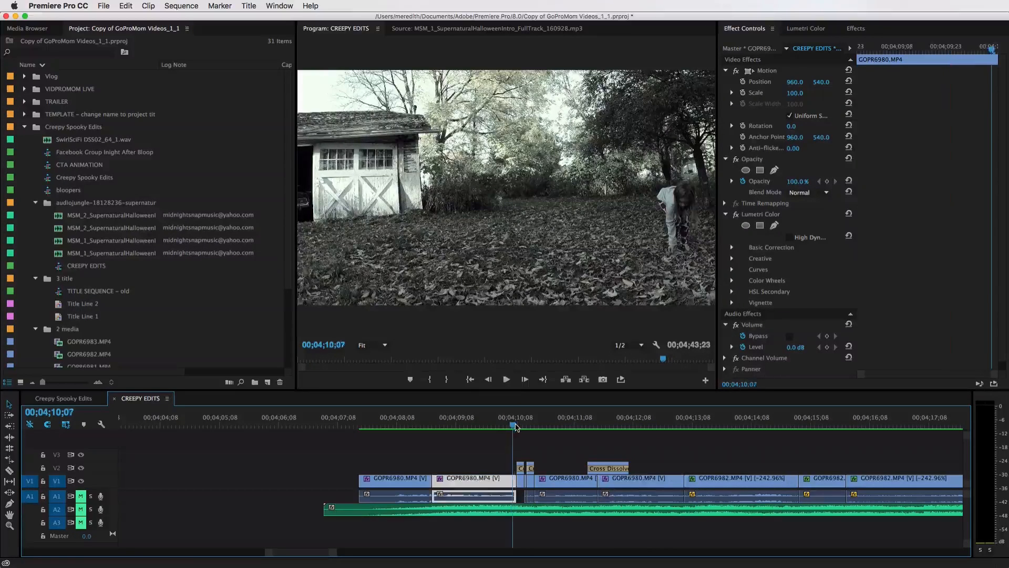
{"action": "mouse_move", "coordinate": [520, 425]}
{"action": "left_mouse_down"}
{"action": "mouse_move", "coordinate": [630, 421]}
{"action": "mouse_move", "coordinate": [528, 423]}
{"action": "left_mouse_up"}
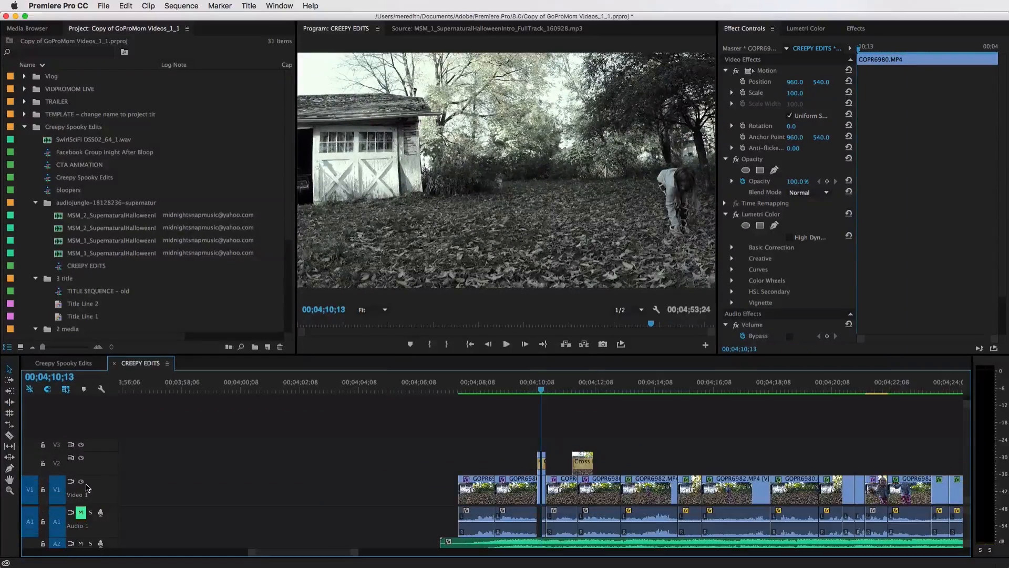
Scroll the timeline to the closing clips at the end of the sequence
{"action": "scroll", "coordinate": [455, 503], "scroll_direction": "right", "scroll_amount": 5}
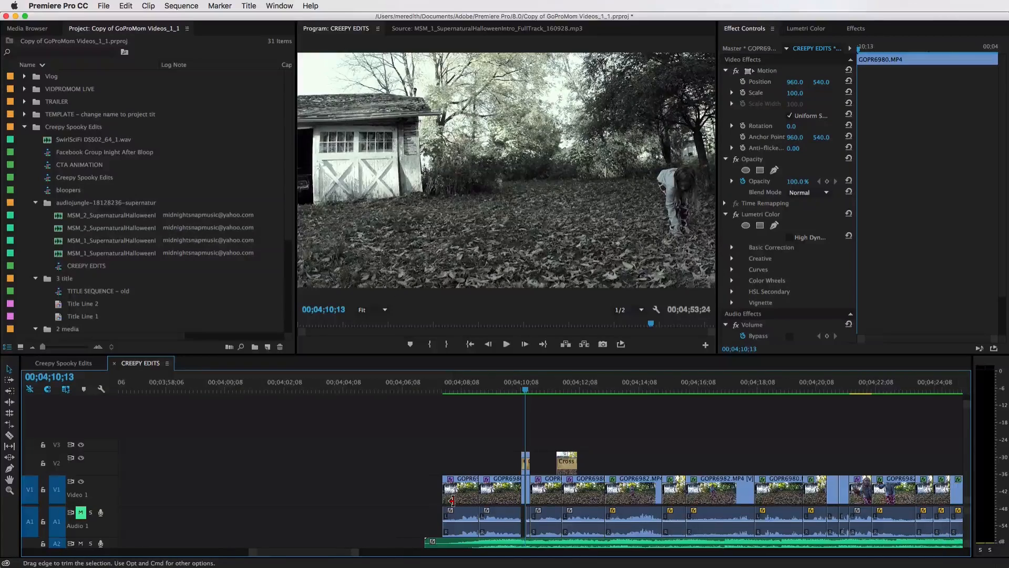
{"action": "scroll", "coordinate": [455, 503], "scroll_direction": "right", "scroll_amount": 10}
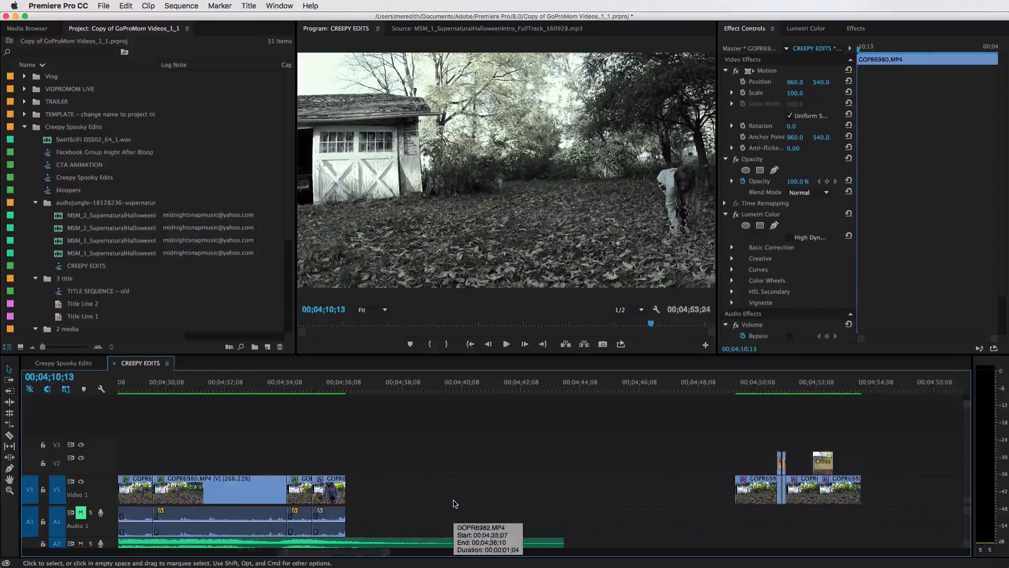
{"action": "scroll", "coordinate": [455, 503], "scroll_direction": "right", "scroll_amount": 3}
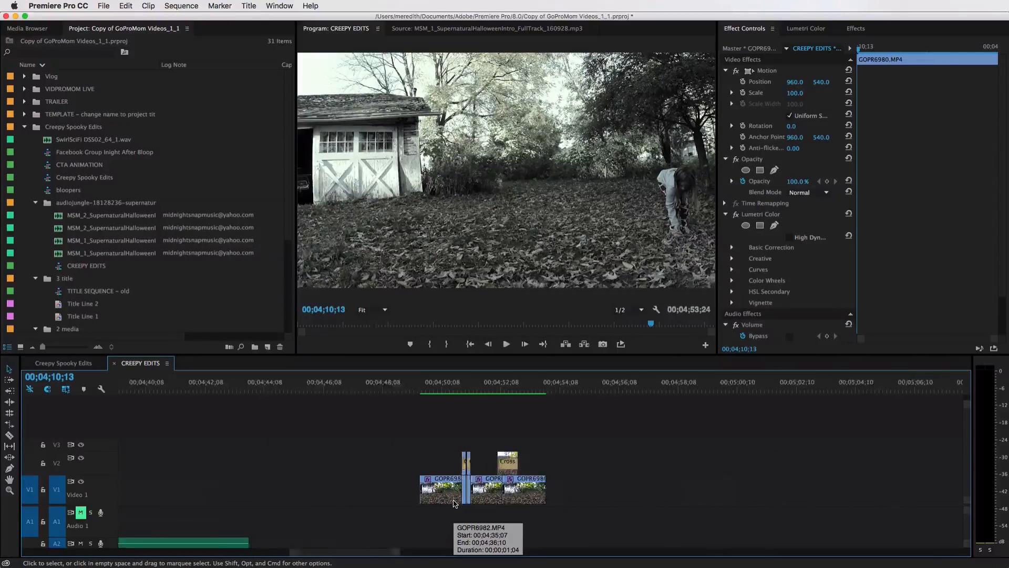
{"action": "scroll", "coordinate": [455, 503], "scroll_direction": "up", "scroll_amount": 5}
{"action": "scroll", "coordinate": [455, 503], "scroll_direction": "left", "scroll_amount": 5}
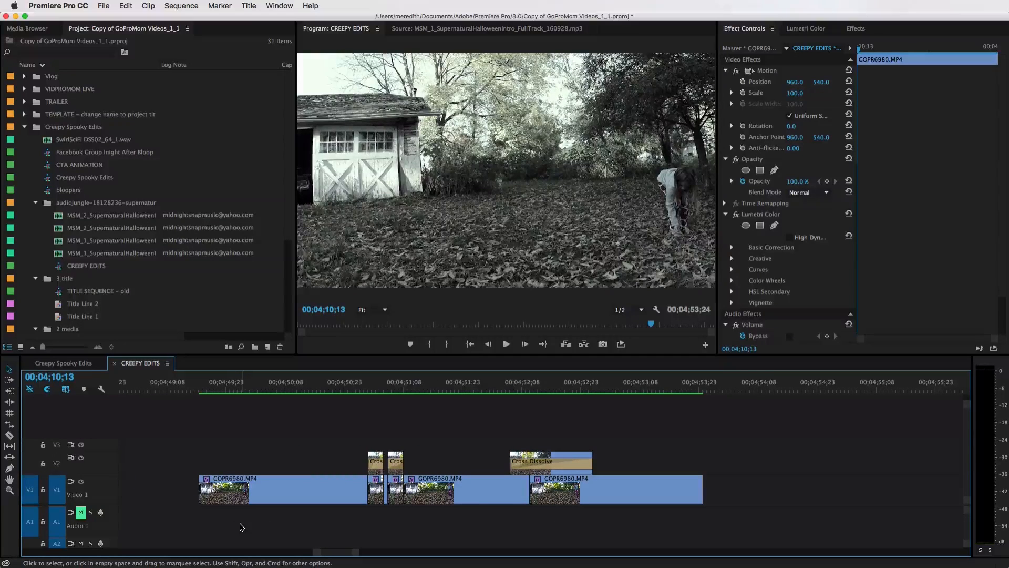
Toggle the first audio track's mute and step the playhead through the closing clips and their overlays
{"action": "left_click", "coordinate": [80, 512]}
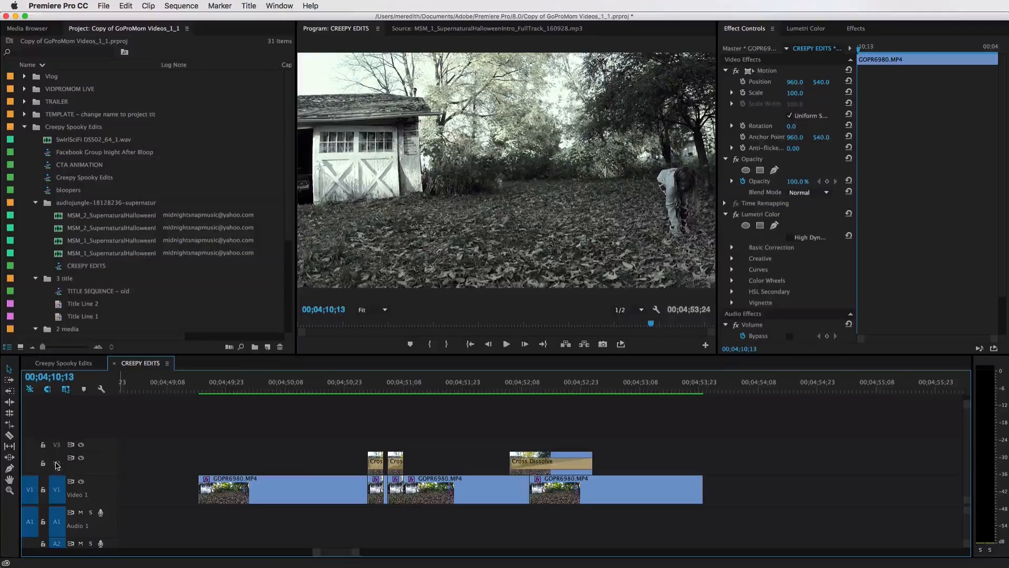
{"action": "left_click", "coordinate": [385, 460]}
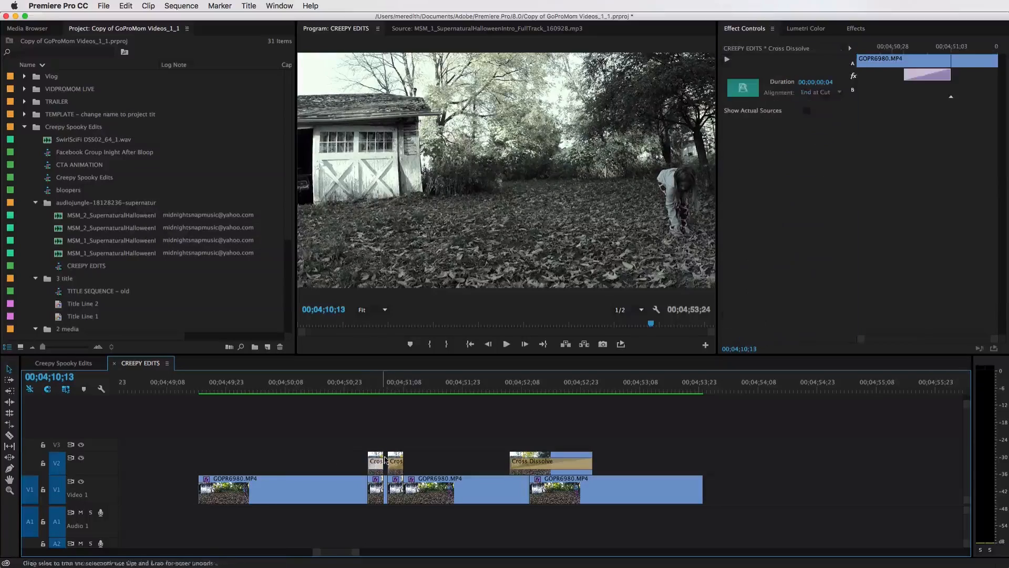
{"action": "left_click", "coordinate": [372, 392]}
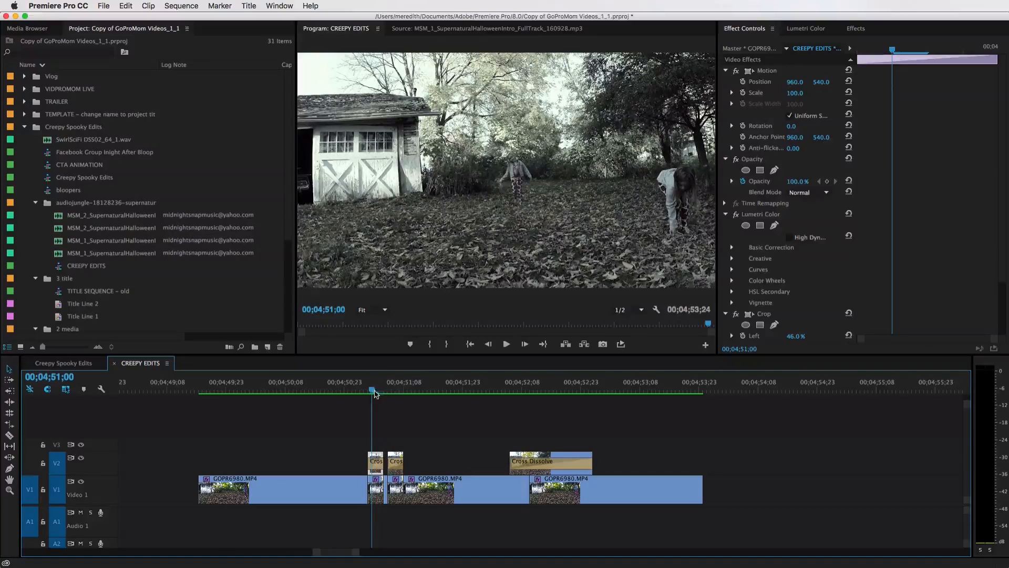
{"action": "left_click", "coordinate": [397, 391]}
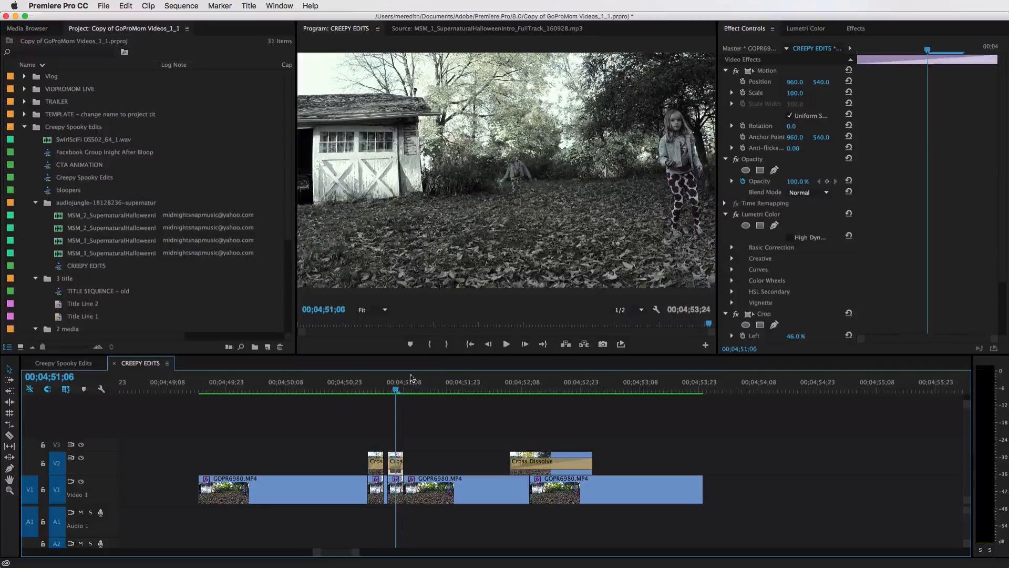
{"action": "left_click", "coordinate": [519, 391]}
{"action": "left_click", "coordinate": [541, 391]}
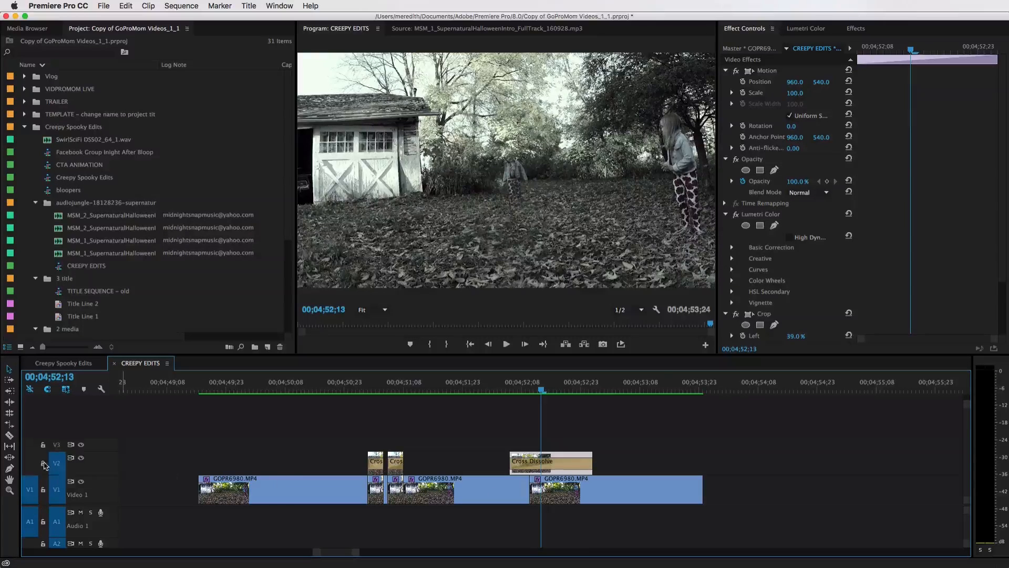
Hide the V2 overlay track and play the closing section without the overlays
{"action": "left_click", "coordinate": [81, 459]}
{"action": "left_click", "coordinate": [197, 391]}
{"action": "key", "text": "space"}
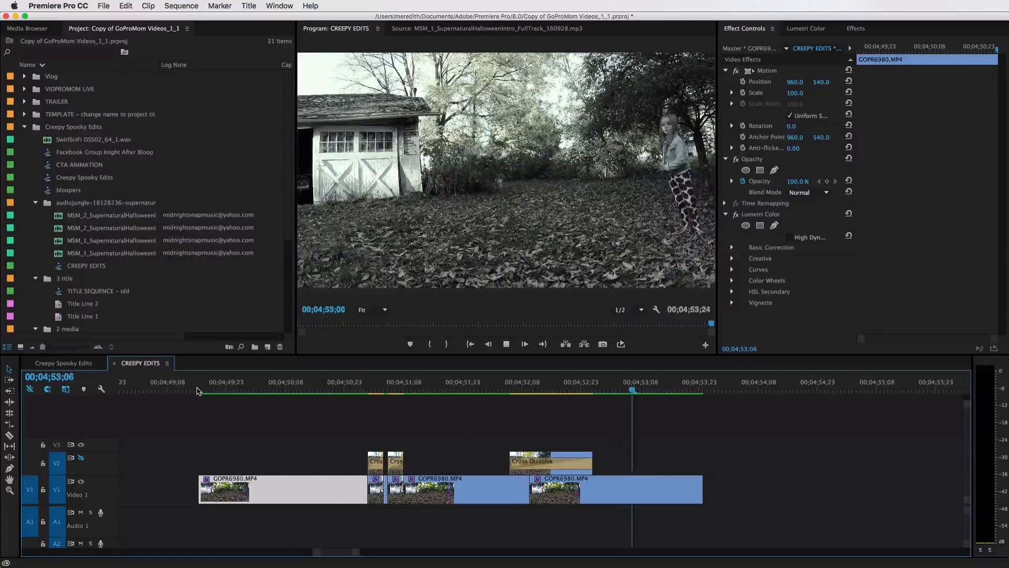
{"action": "key", "text": "space"}
Restore the V2 track, hide the V1 track to play the overlays alone, then restore V1
{"action": "left_click", "coordinate": [81, 457]}
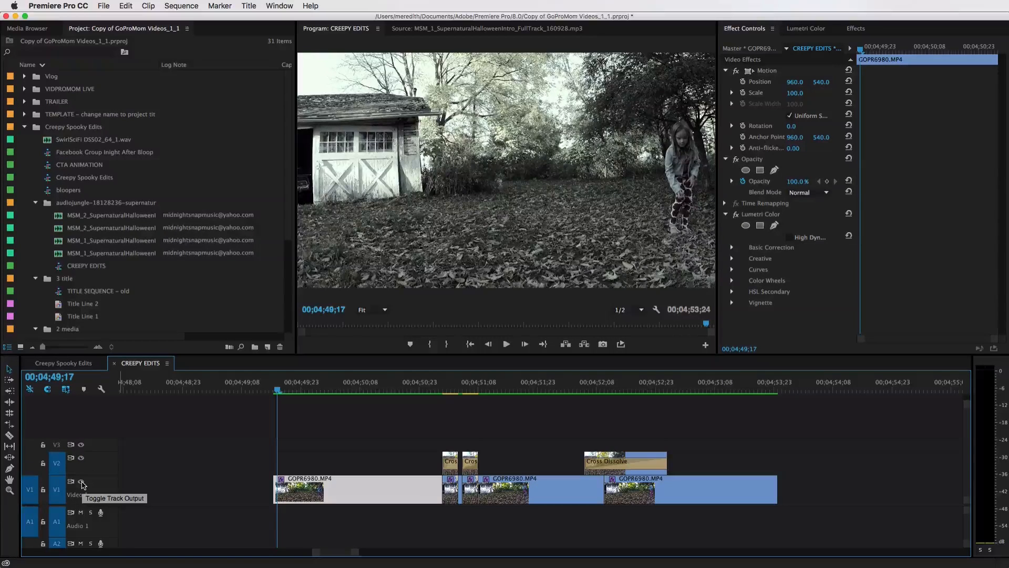
{"action": "left_click", "coordinate": [82, 483]}
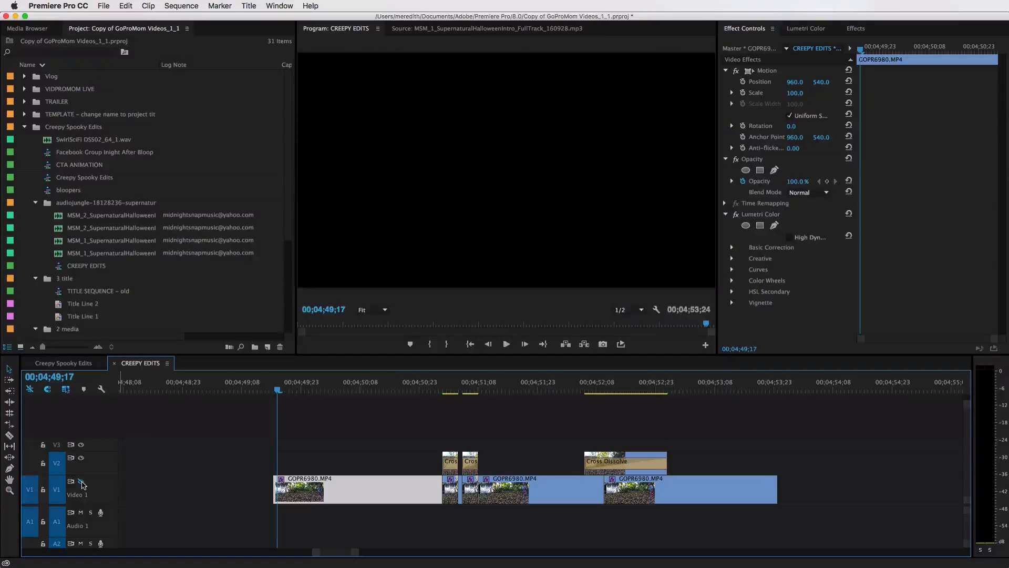
{"action": "left_click", "coordinate": [270, 389]}
{"action": "key", "text": "space"}
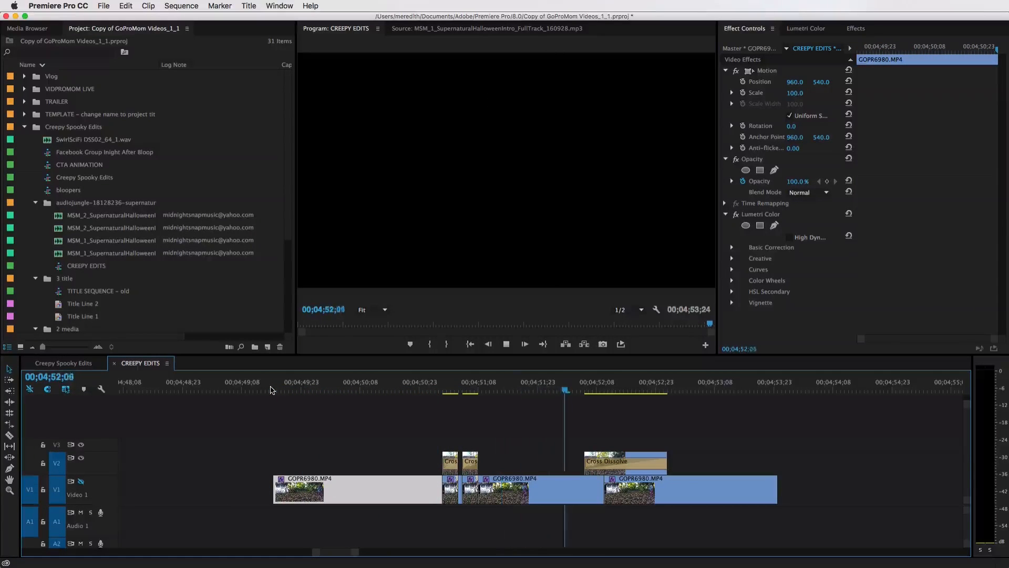
{"action": "key", "text": "space"}
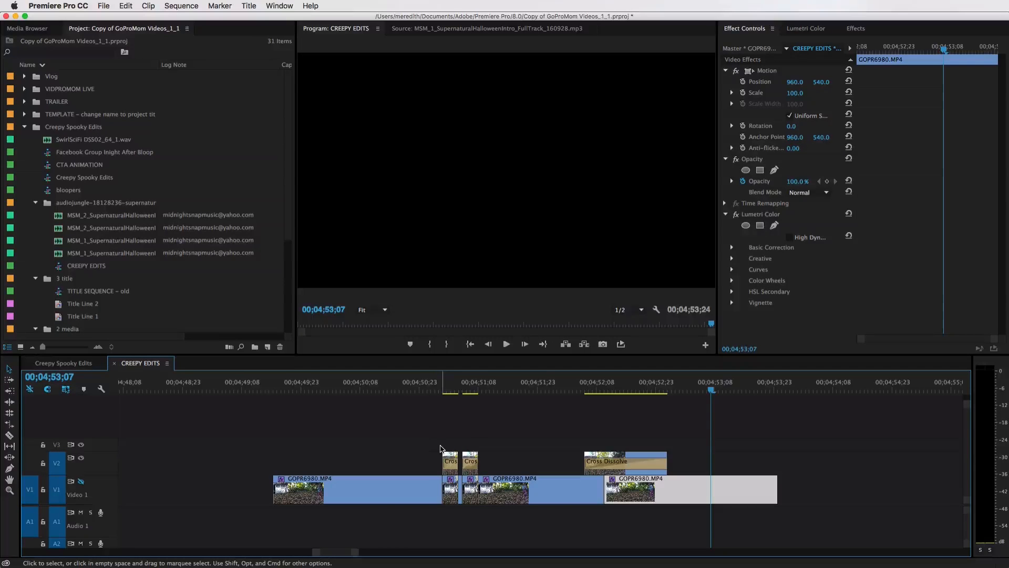
{"action": "left_click", "coordinate": [447, 391]}
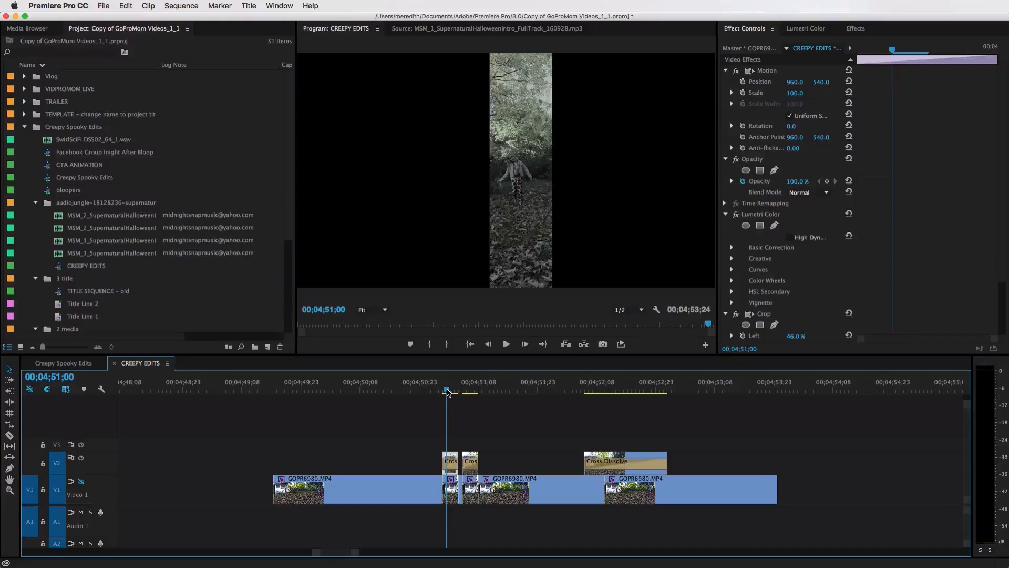
{"action": "left_click", "coordinate": [82, 482]}
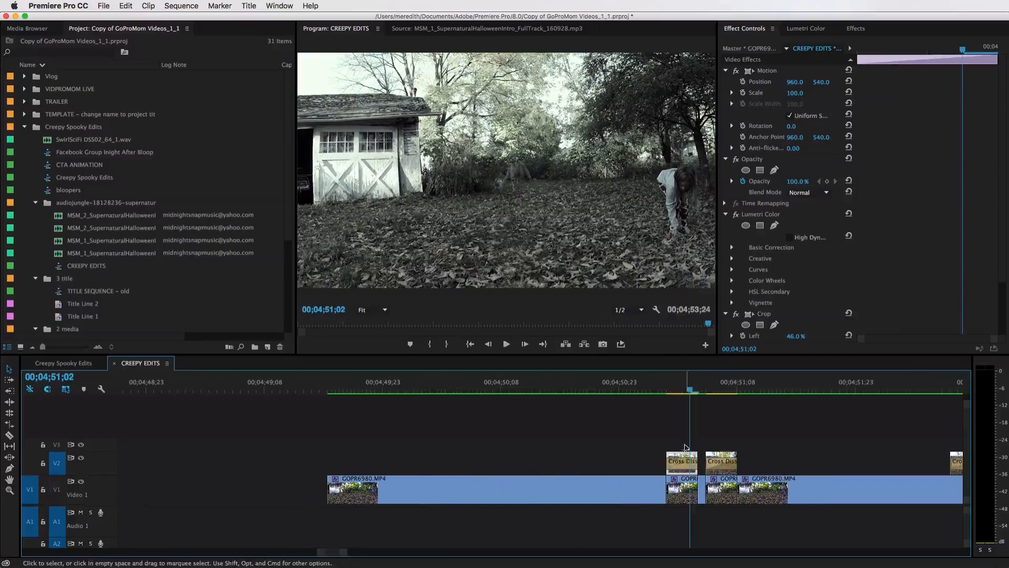
Paste the copied overlay clip onto V2 at the playhead near 00;04;50;13 and zoom in on it
{"action": "left_click", "coordinate": [532, 388]}
{"action": "key", "text": "super+v"}
{"action": "left_click", "coordinate": [541, 390]}
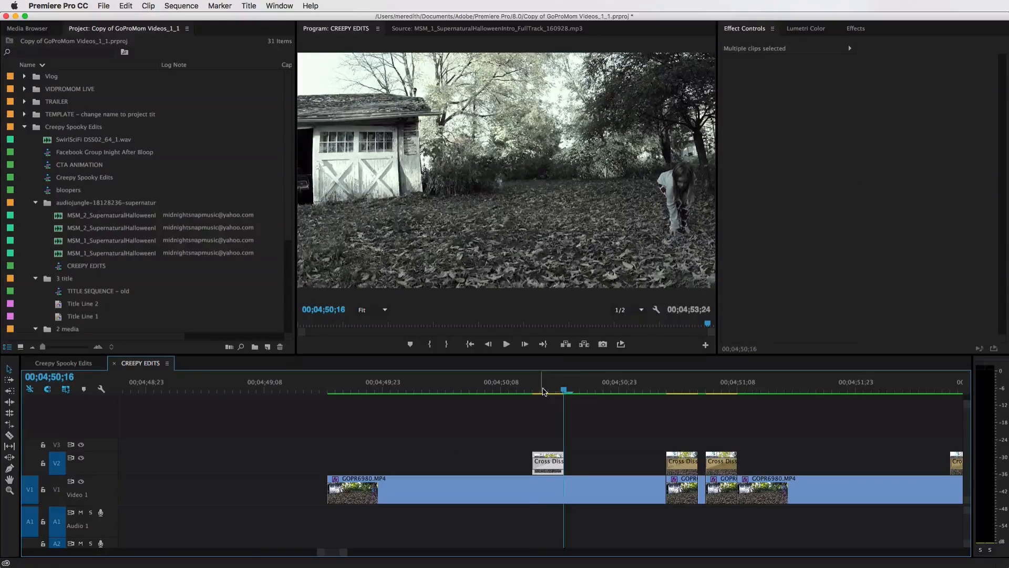
{"action": "key", "text": "="}
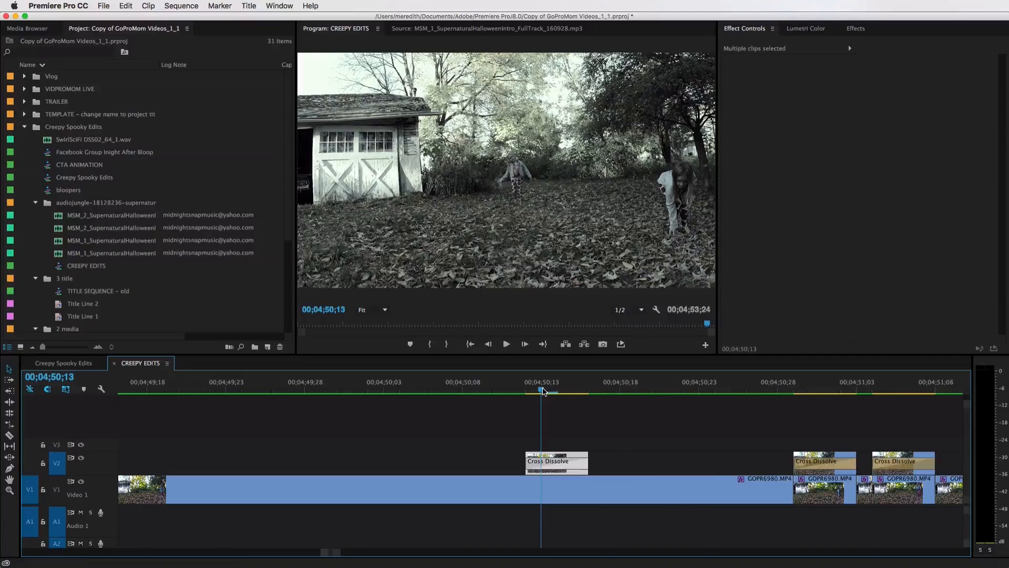
Delete the cross dissolve transition on the pasted overlay clip
{"action": "left_click", "coordinate": [566, 439]}
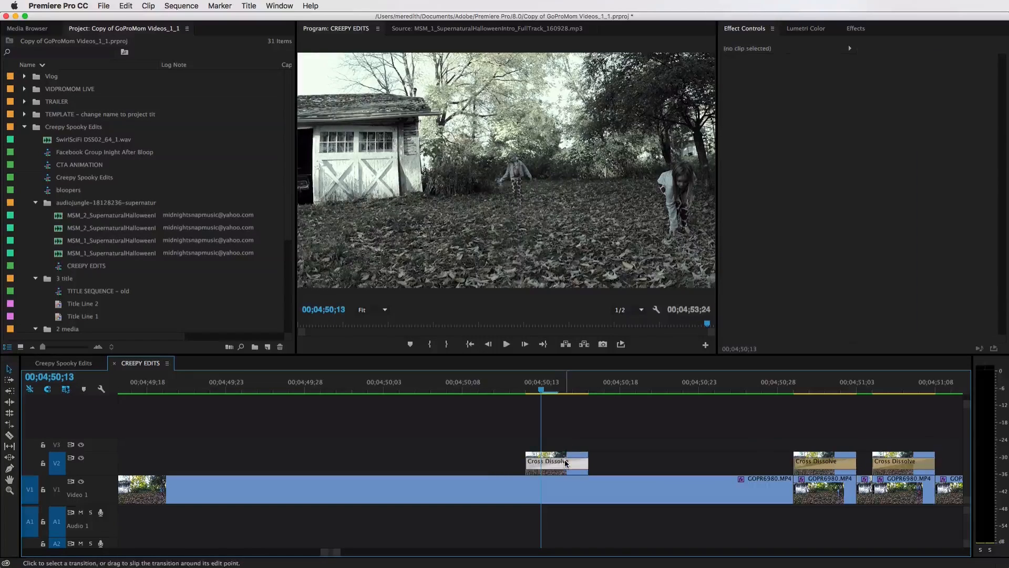
{"action": "left_click", "coordinate": [566, 463]}
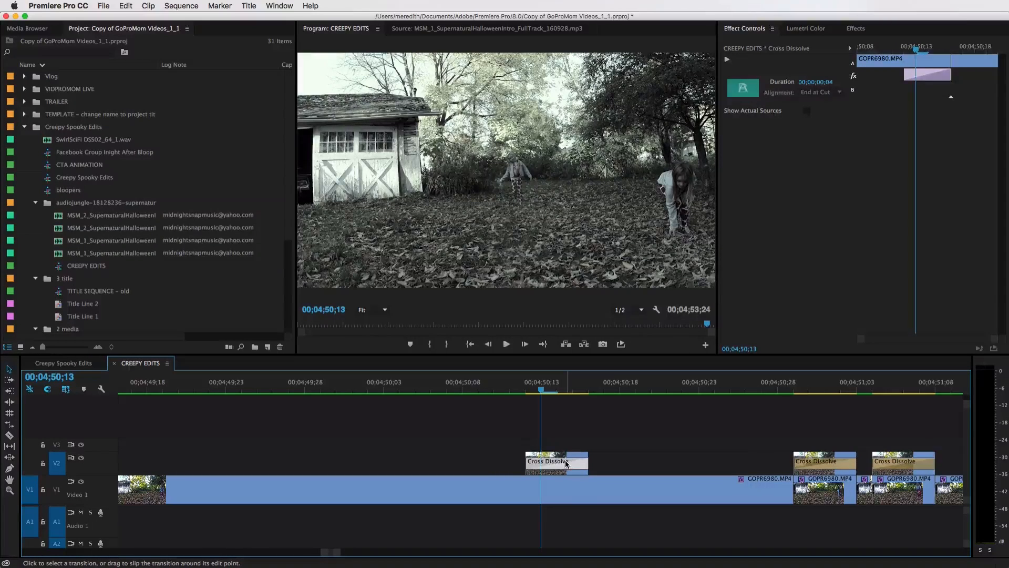
{"action": "key", "text": "Delete"}
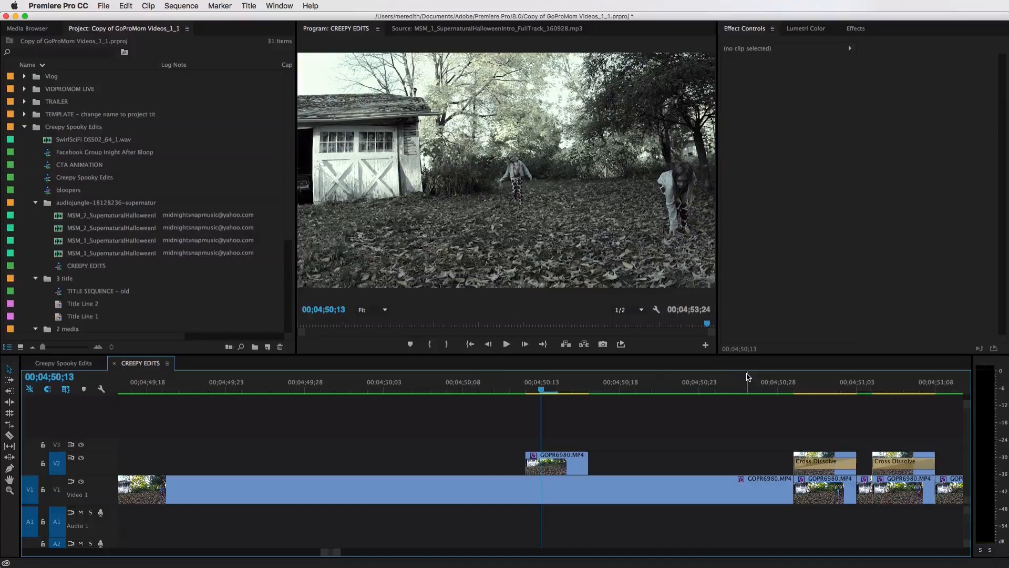
Select the pasted overlay clip and remove its Crop effect
{"action": "left_click", "coordinate": [804, 28]}
{"action": "left_click", "coordinate": [771, 31]}
{"action": "left_click", "coordinate": [581, 467]}
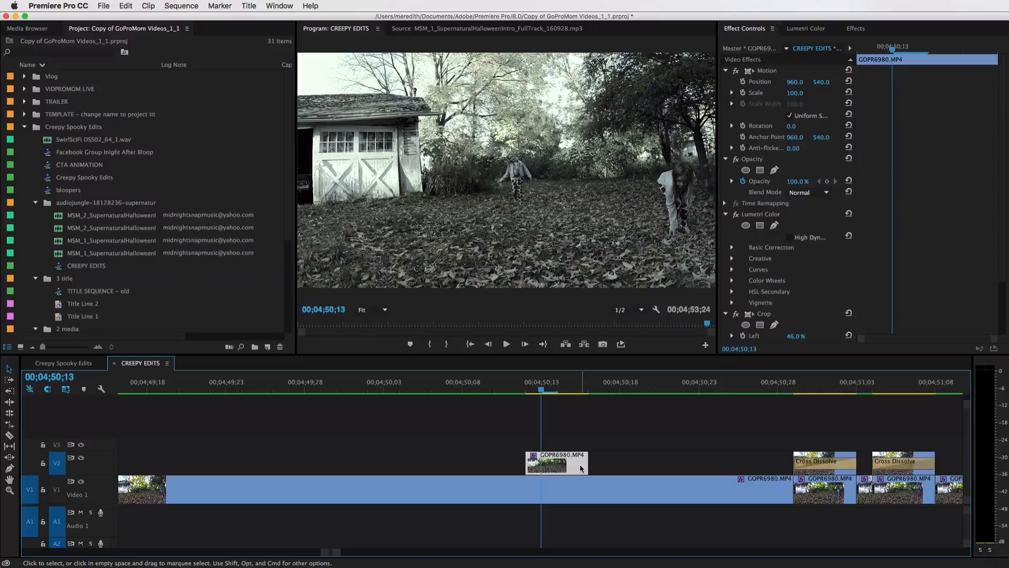
{"action": "scroll", "coordinate": [580, 467], "scroll_direction": "down", "scroll_amount": 1}
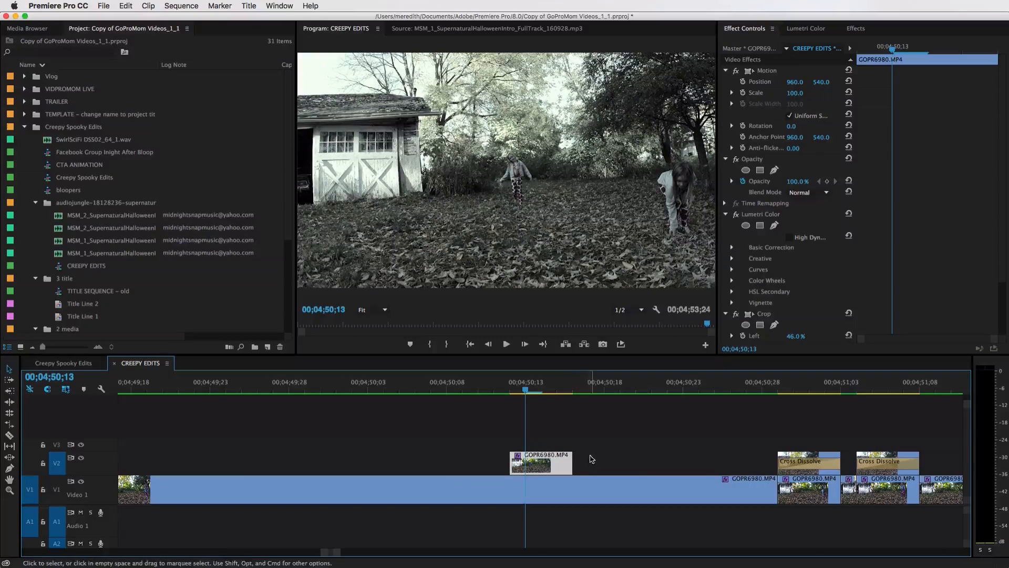
{"action": "left_click_drag", "start_coordinate": [526, 390], "coordinate": [564, 396]}
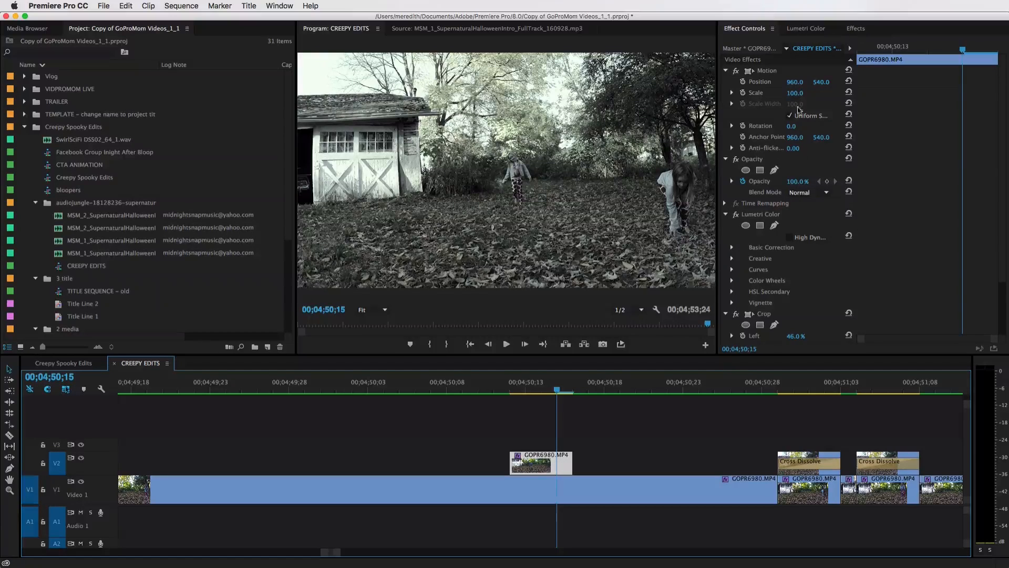
{"action": "left_click", "coordinate": [768, 317]}
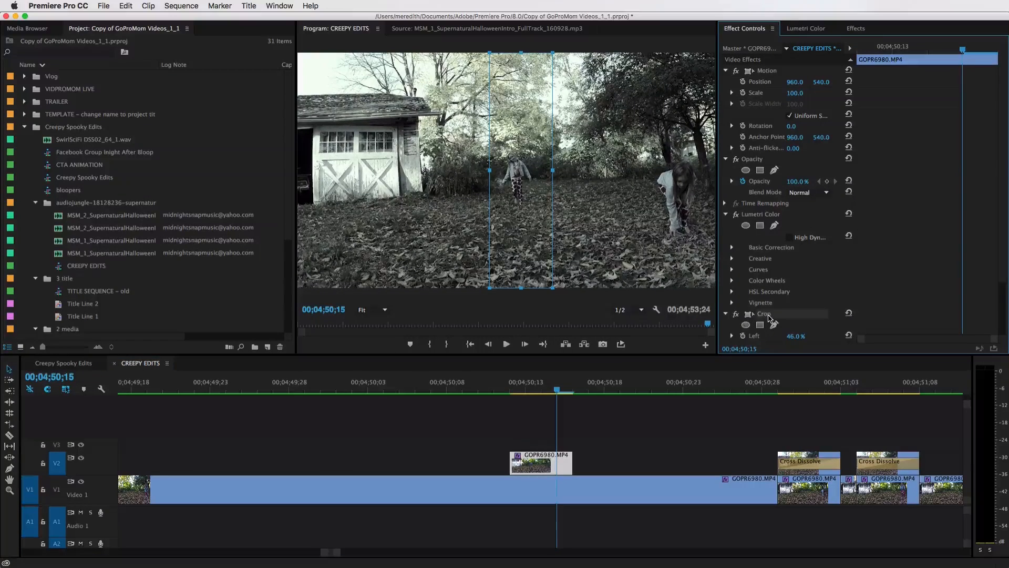
{"action": "key", "text": "Delete"}
{"action": "left_click_drag", "start_coordinate": [508, 390], "coordinate": [540, 397]}
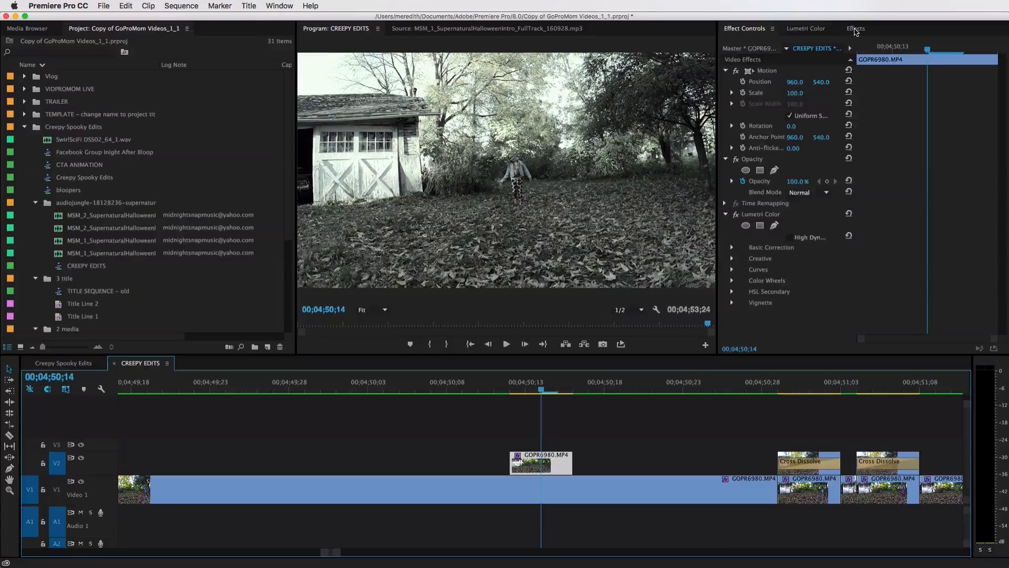
Search the effects for "cro" and apply the Crop effect to the pasted overlay clip
{"action": "left_click", "coordinate": [856, 30]}
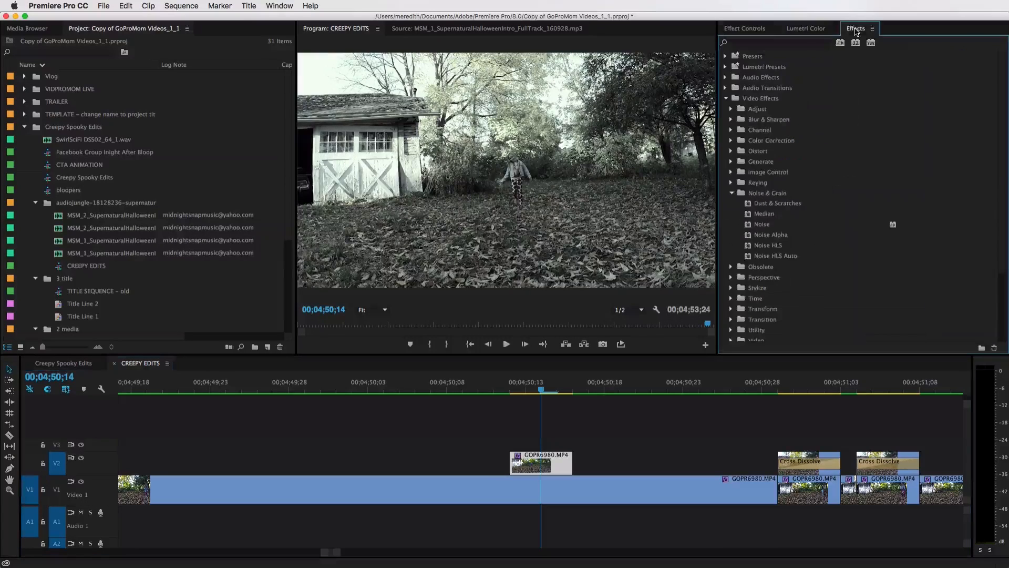
{"action": "left_click", "coordinate": [762, 42]}
{"action": "type", "text": "cro"}
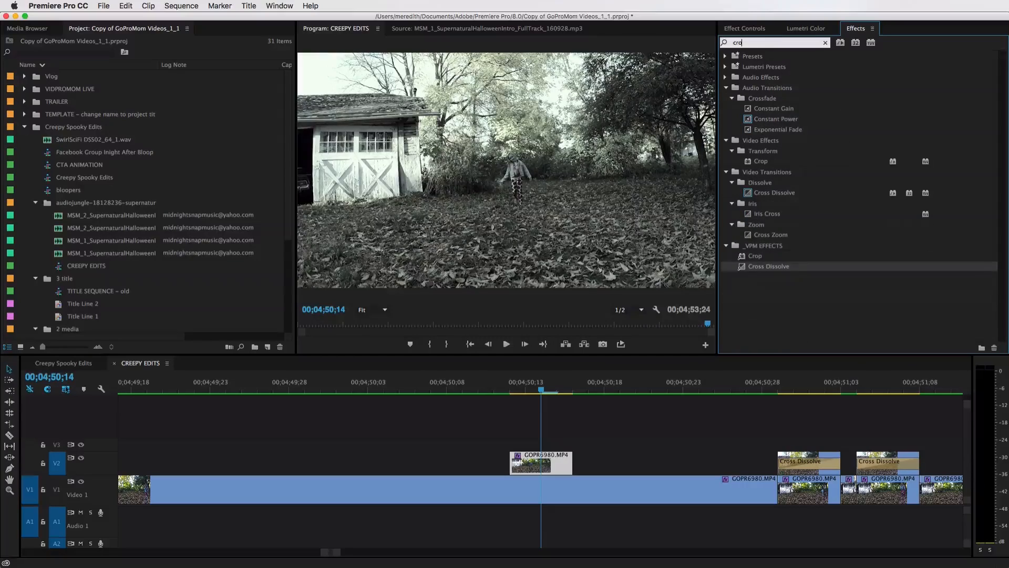
{"action": "left_click", "coordinate": [755, 256]}
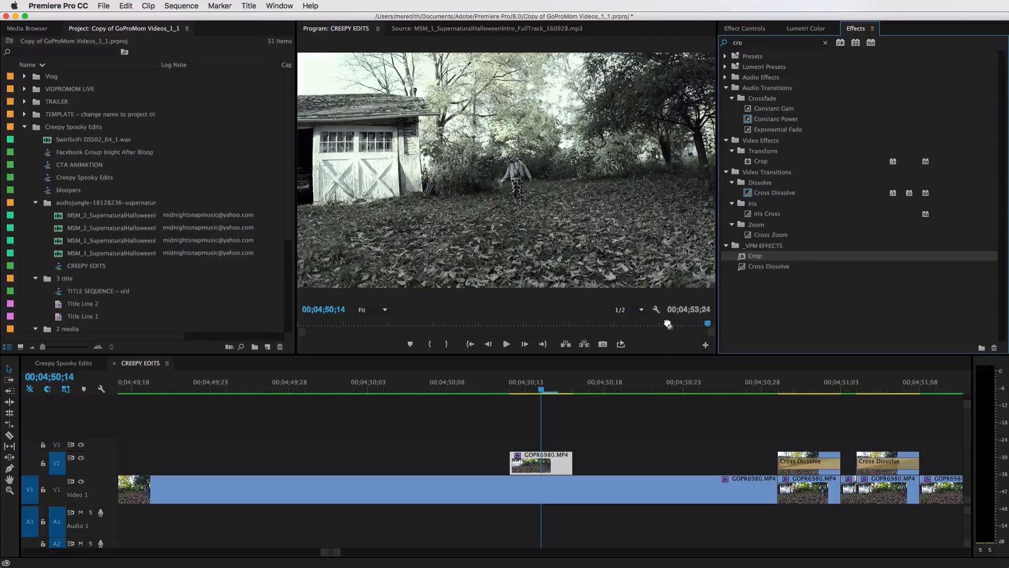
{"action": "left_click_drag", "start_coordinate": [667, 323], "coordinate": [565, 460]}
{"action": "left_click", "coordinate": [759, 32]}
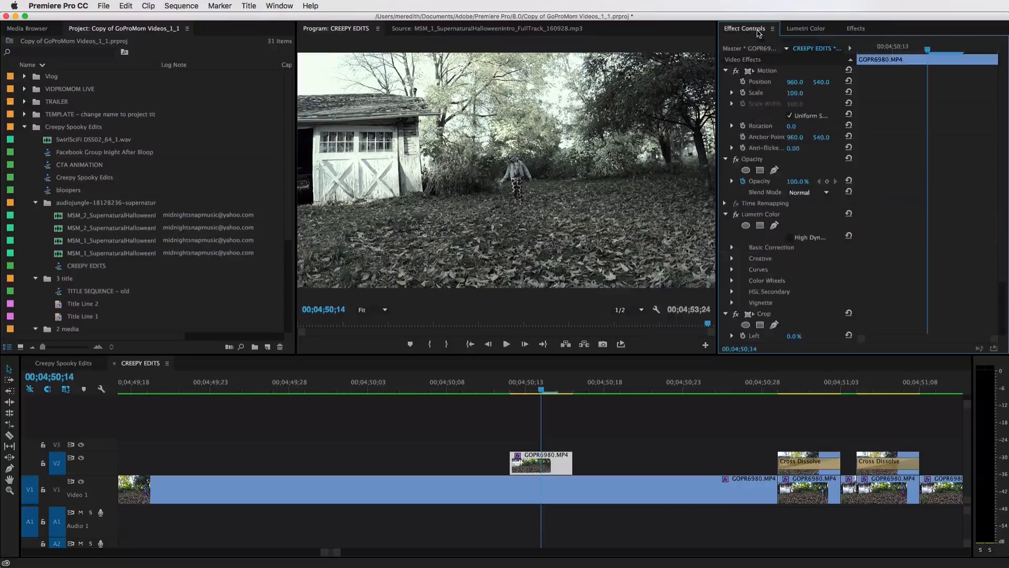
Set the overlay clip's crop Left to 40.0% and Right to 38.0%
{"action": "scroll", "coordinate": [780, 204], "scroll_direction": "down", "scroll_amount": 5}
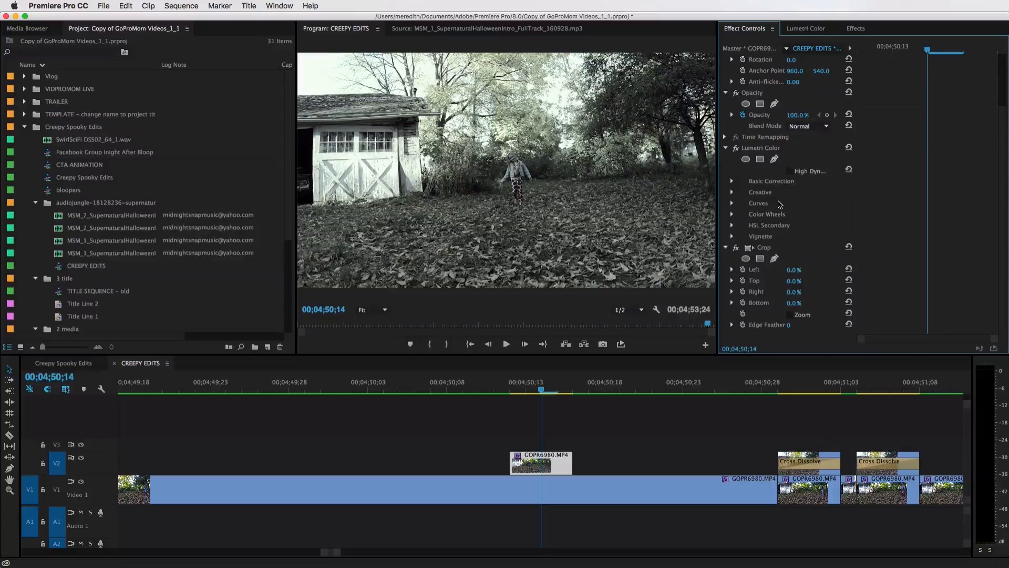
{"action": "left_click", "coordinate": [764, 248]}
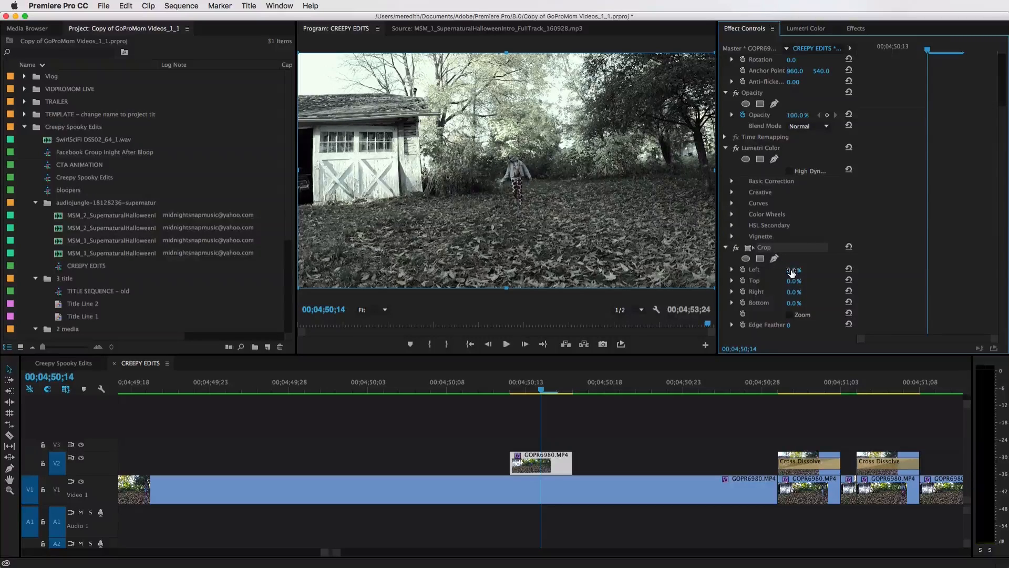
{"action": "left_click", "coordinate": [599, 435]}
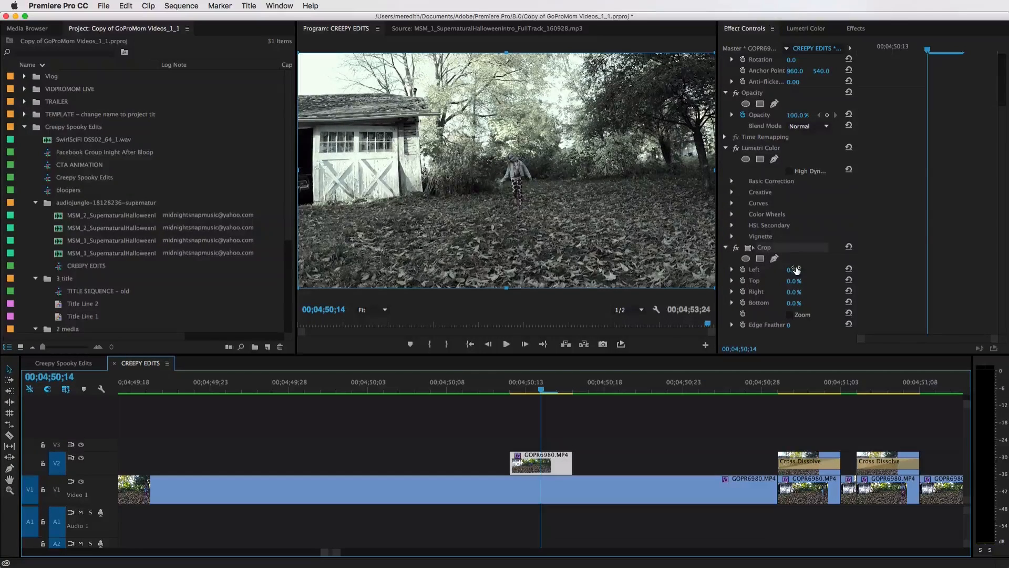
{"action": "left_click", "coordinate": [797, 268]}
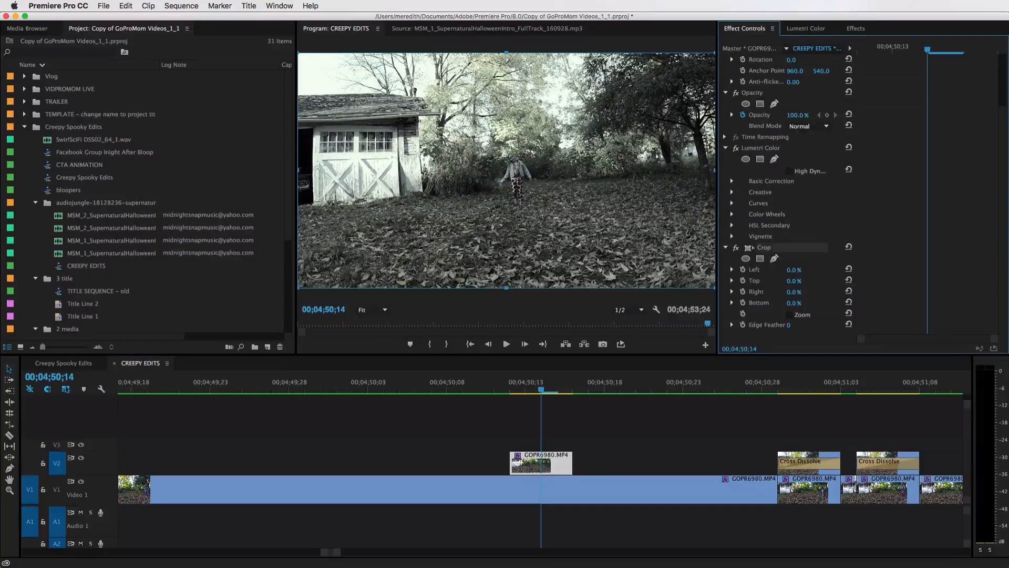
{"action": "mouse_move", "coordinate": [797, 268]}
{"action": "left_mouse_down"}
{"action": "mouse_move", "coordinate": [827, 269]}
{"action": "mouse_move", "coordinate": [800, 269]}
{"action": "left_mouse_up"}
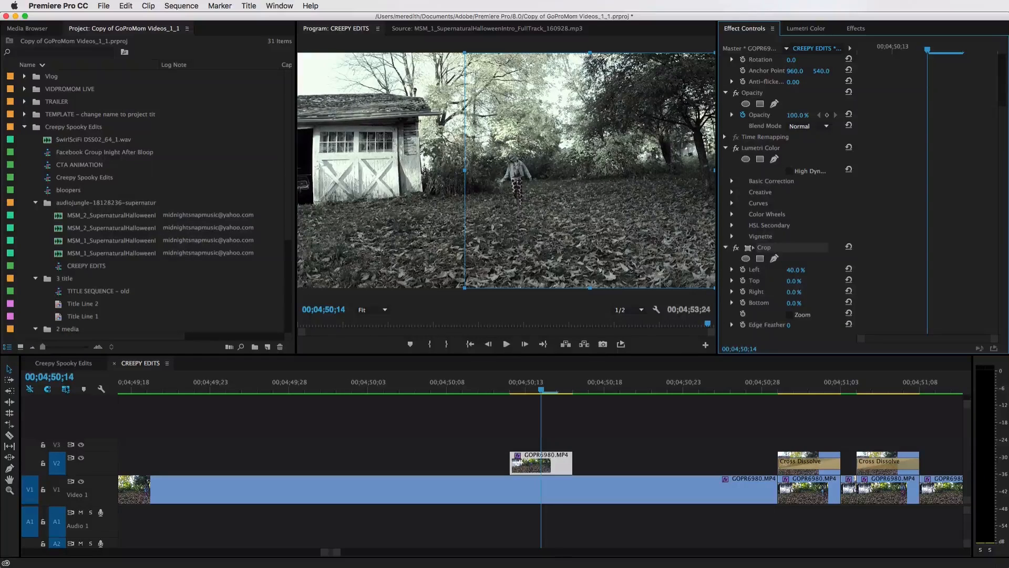
{"action": "left_click_drag", "start_coordinate": [793, 291], "coordinate": [822, 292]}
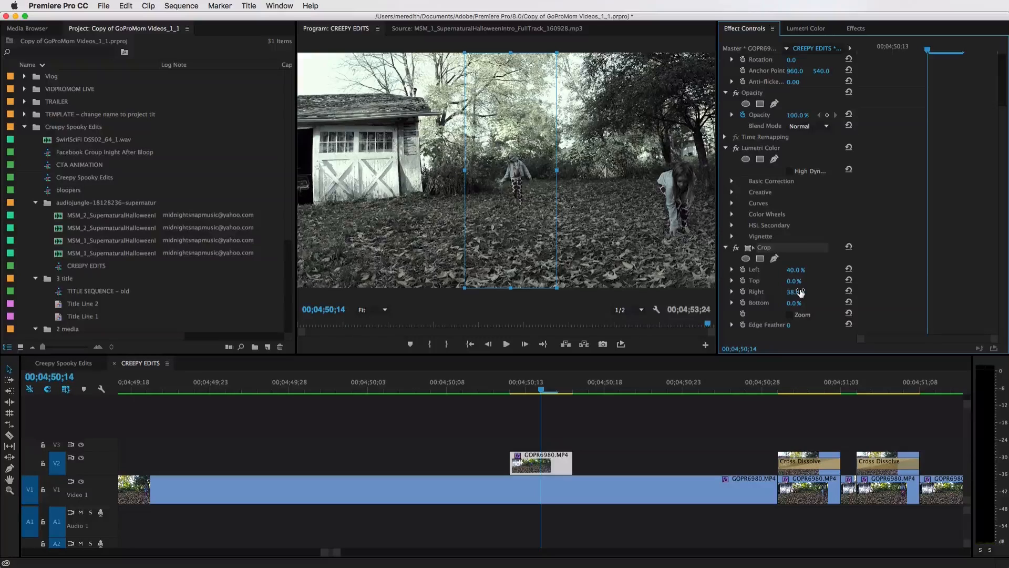
Select the clips around the new overlay and play back the cropped overlay section
{"action": "left_click", "coordinate": [615, 465]}
{"action": "left_click", "coordinate": [552, 488]}
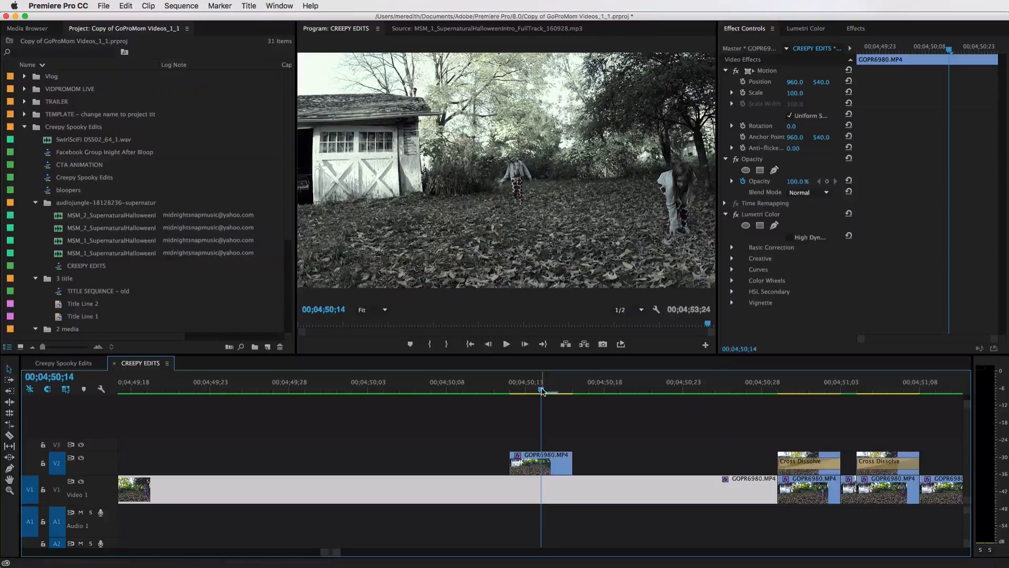
{"action": "left_click", "coordinate": [525, 462]}
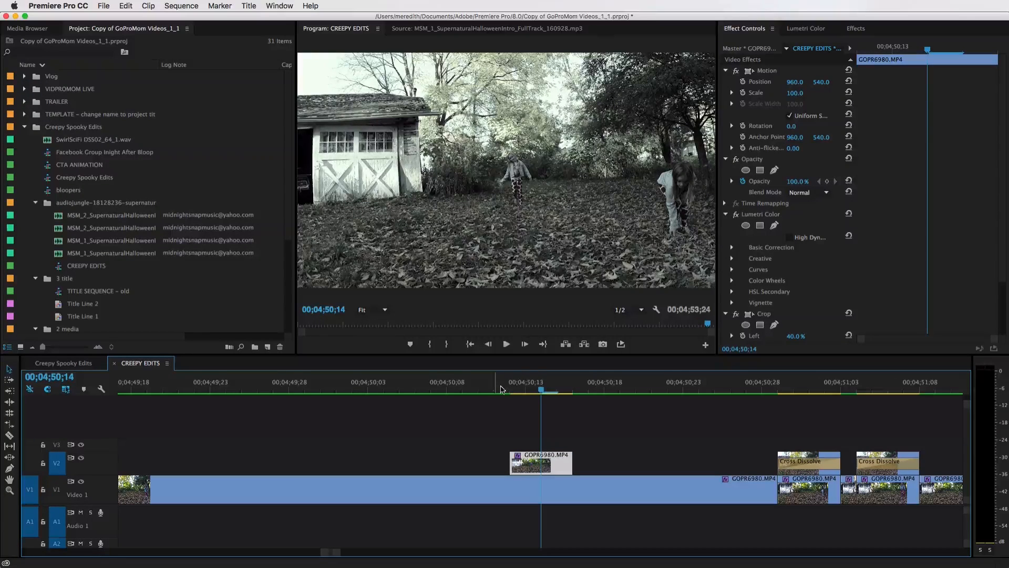
{"action": "left_click", "coordinate": [500, 388]}
{"action": "key", "text": "space"}
{"action": "key", "text": "space"}
{"action": "left_click", "coordinate": [527, 390]}
{"action": "left_click", "coordinate": [511, 391]}
{"action": "key", "text": "space"}
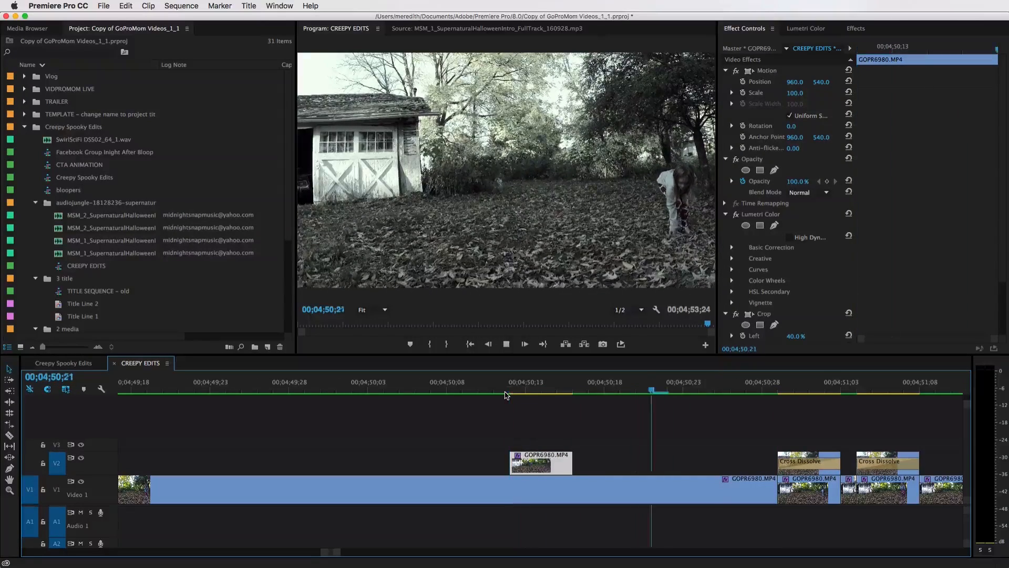
Zoom out and back in on the overlays and play the section again
{"action": "key", "text": "minus"}
{"action": "key", "text": "minus"}
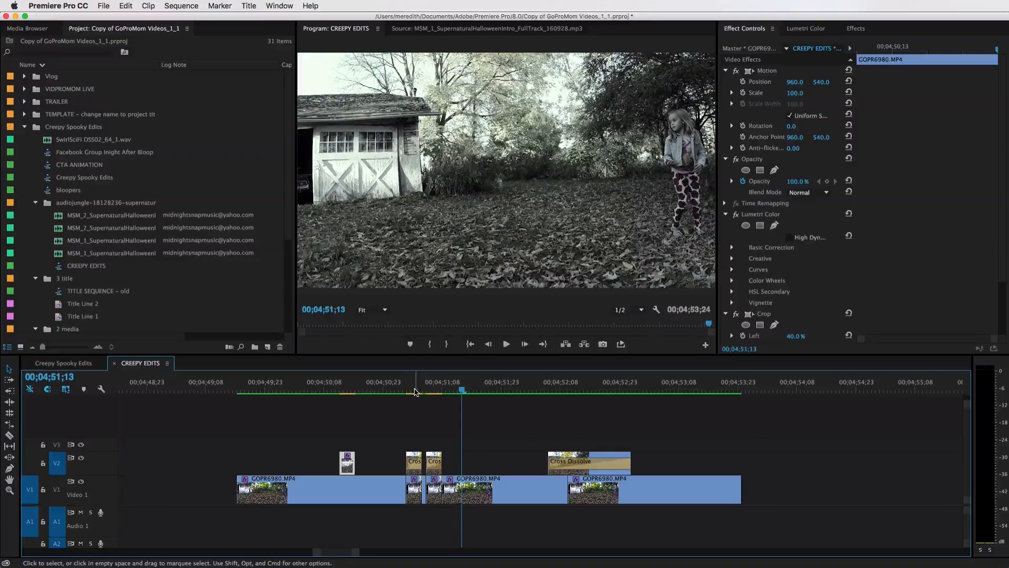
{"action": "key", "text": "equal"}
{"action": "key", "text": "equal"}
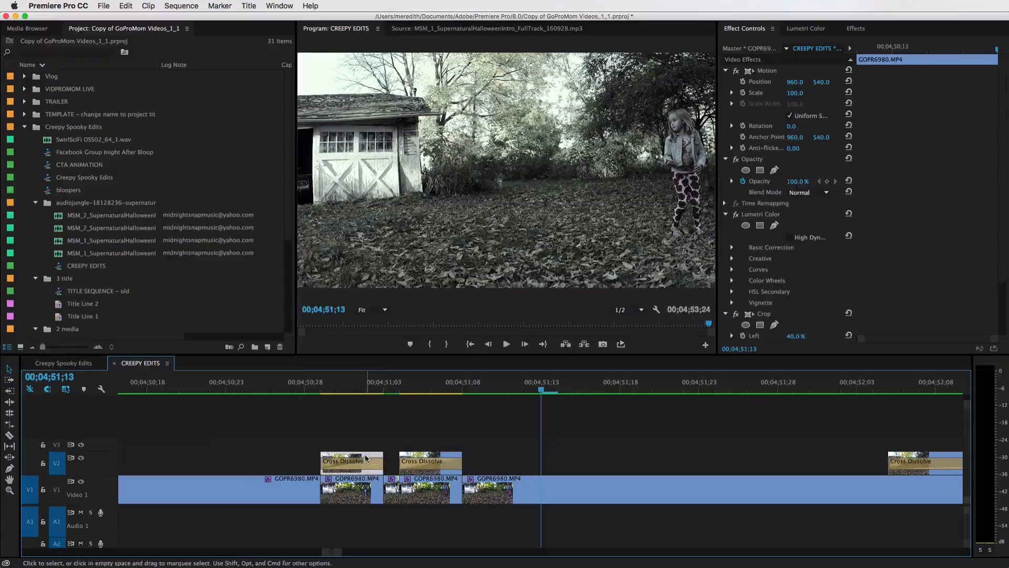
{"action": "left_click", "coordinate": [405, 456], "text": "shift"}
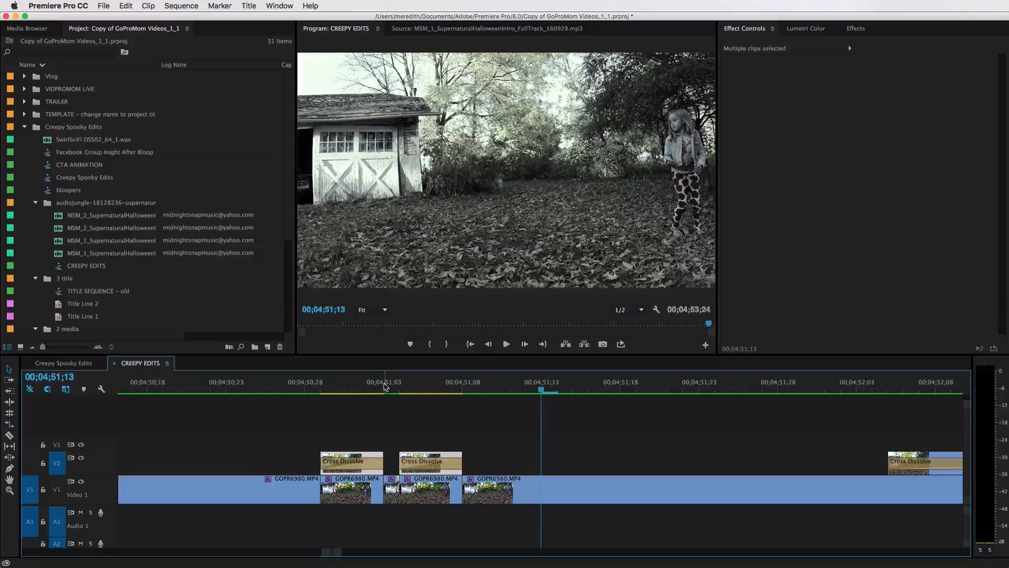
{"action": "left_click_drag", "start_coordinate": [386, 387], "coordinate": [208, 397]}
{"action": "key", "text": "space"}
Zoom out, select the cropped overlay clip, and scrub through the rest of the sequence
{"action": "key", "text": "minus"}
{"action": "key", "text": "space"}
{"action": "key", "text": "minus"}
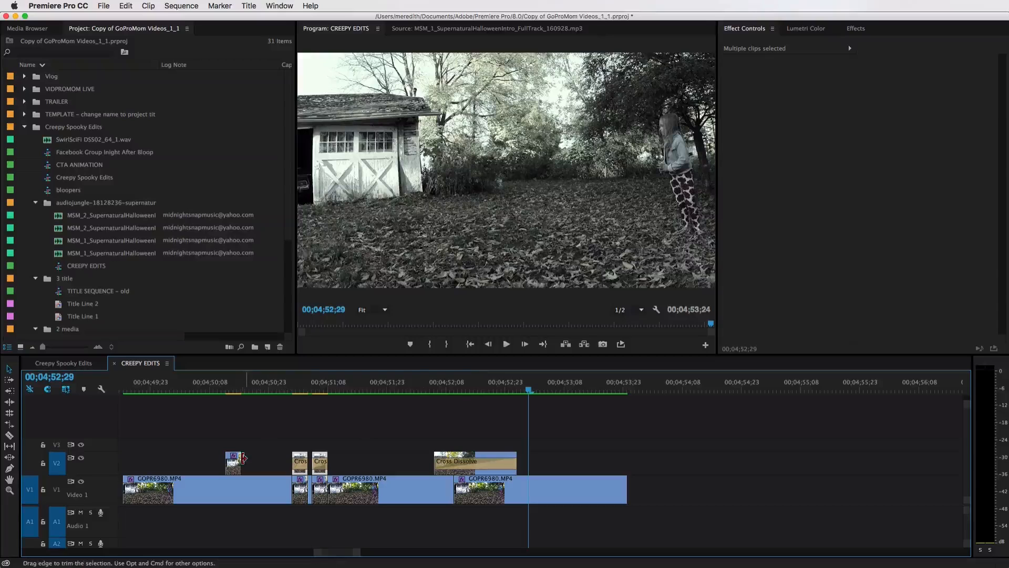
{"action": "left_click", "coordinate": [236, 465]}
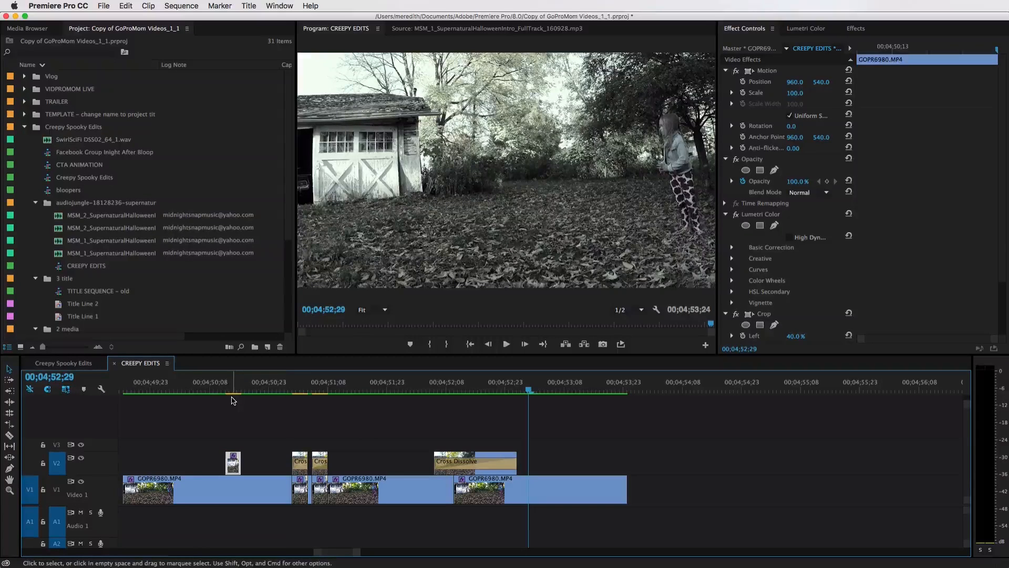
{"action": "left_click", "coordinate": [282, 390]}
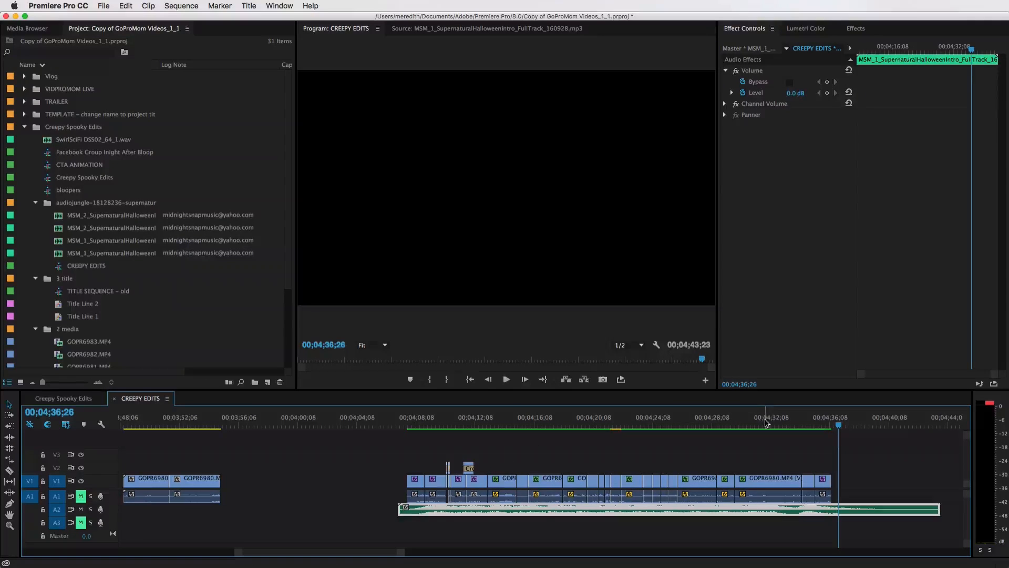
{"action": "left_click", "coordinate": [736, 423]}
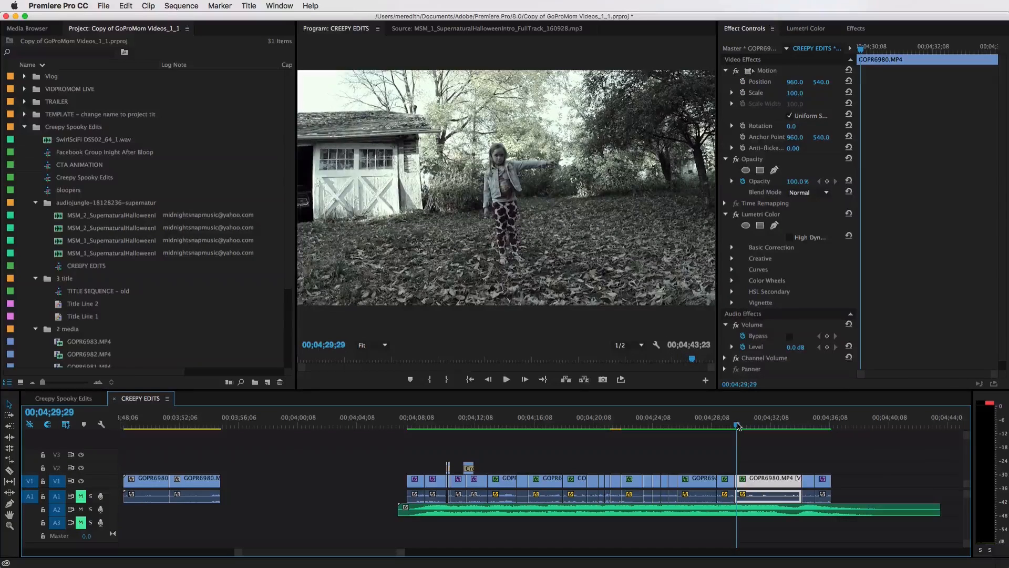
Play back the end of the sequence around the cropped overlay clip, replaying from a later point
{"action": "key", "text": "space"}
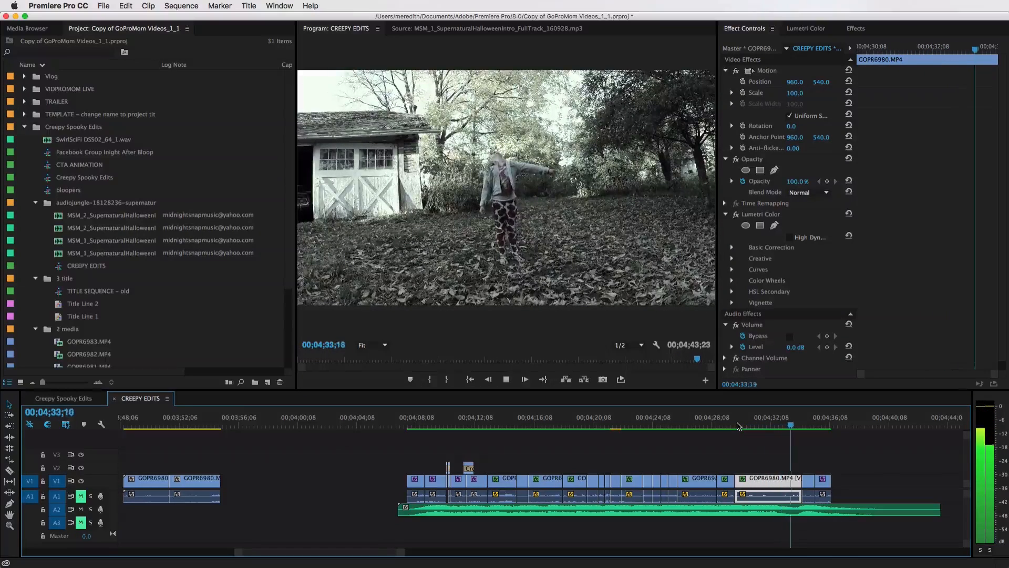
{"action": "key", "text": "space"}
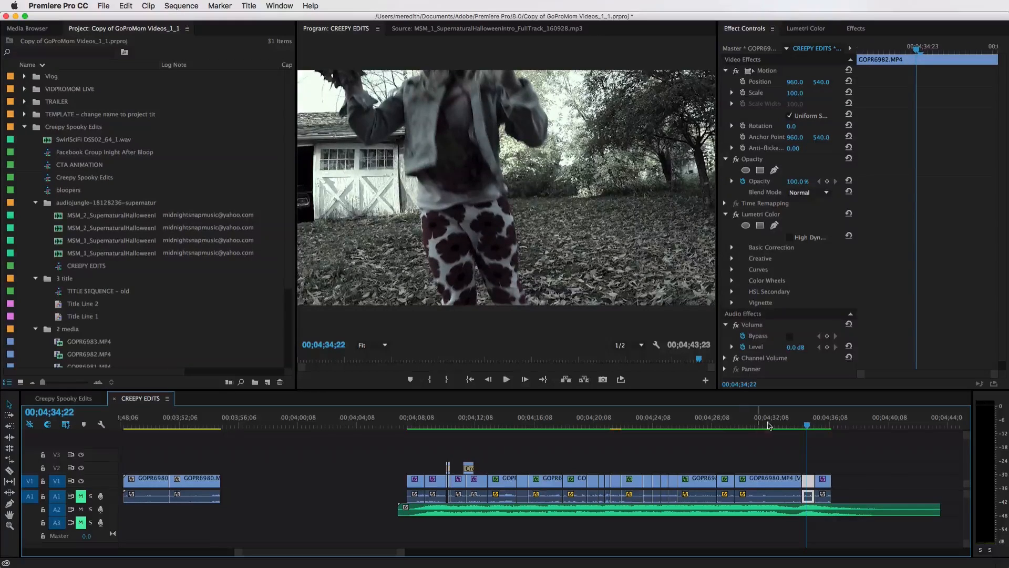
{"action": "left_click", "coordinate": [772, 424]}
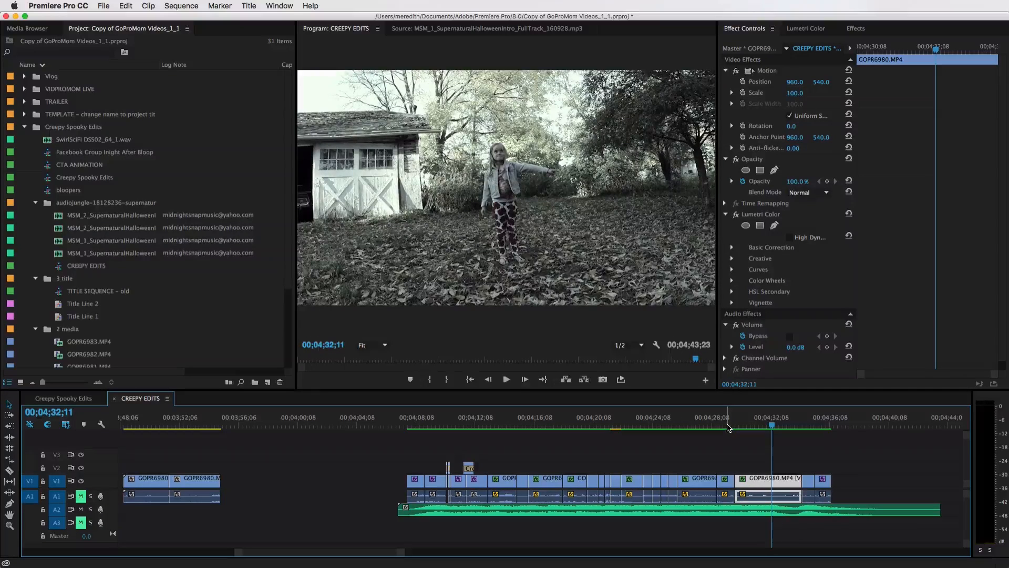
{"action": "key", "text": "space"}
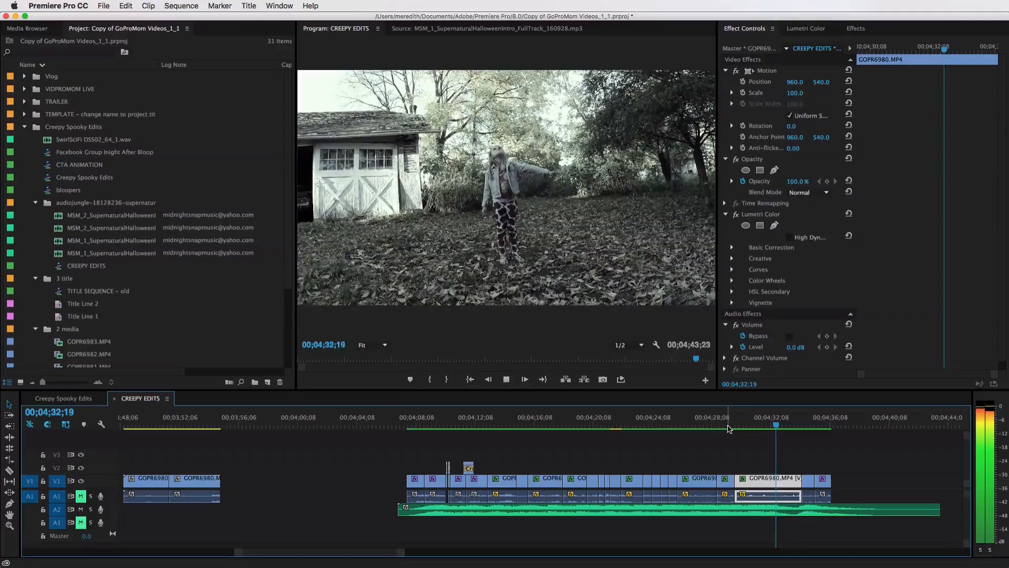
{"action": "key", "text": "space"}
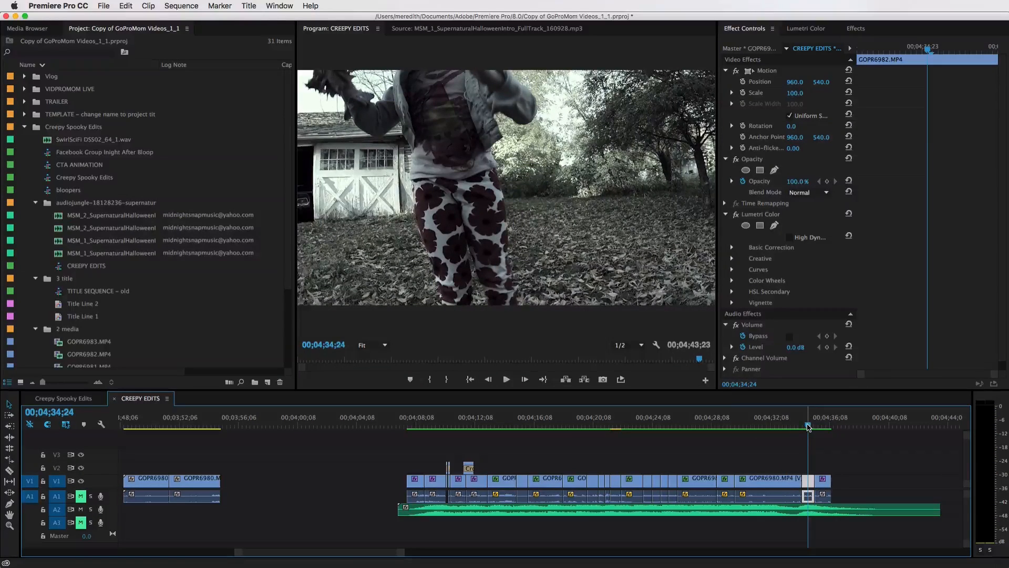
{"action": "key", "text": "space"}
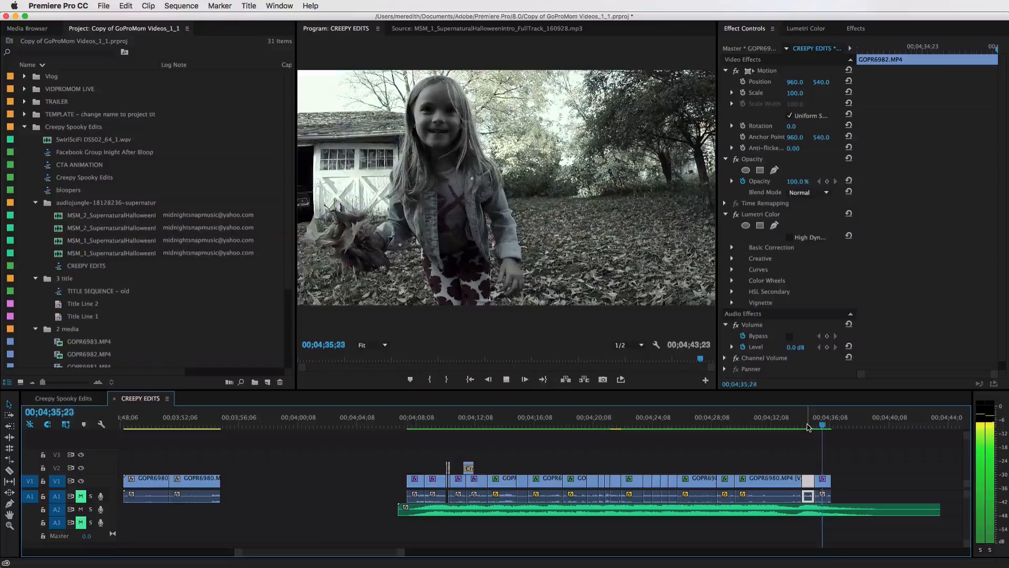
{"action": "key", "text": "space"}
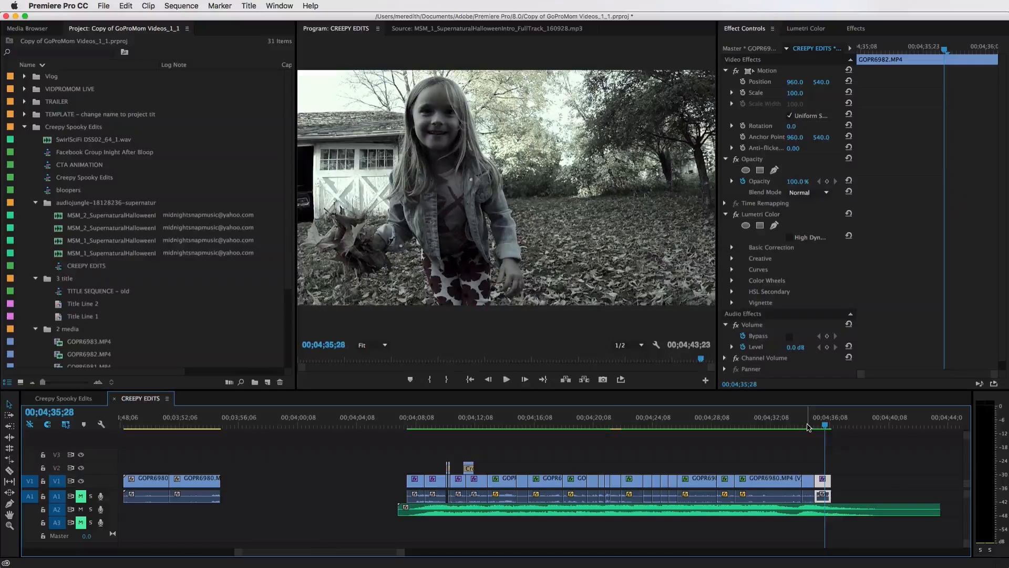
Switch to the browser and search the AudioJungle catalogue for supernatural music
{"action": "key", "text": "super+Tab"}
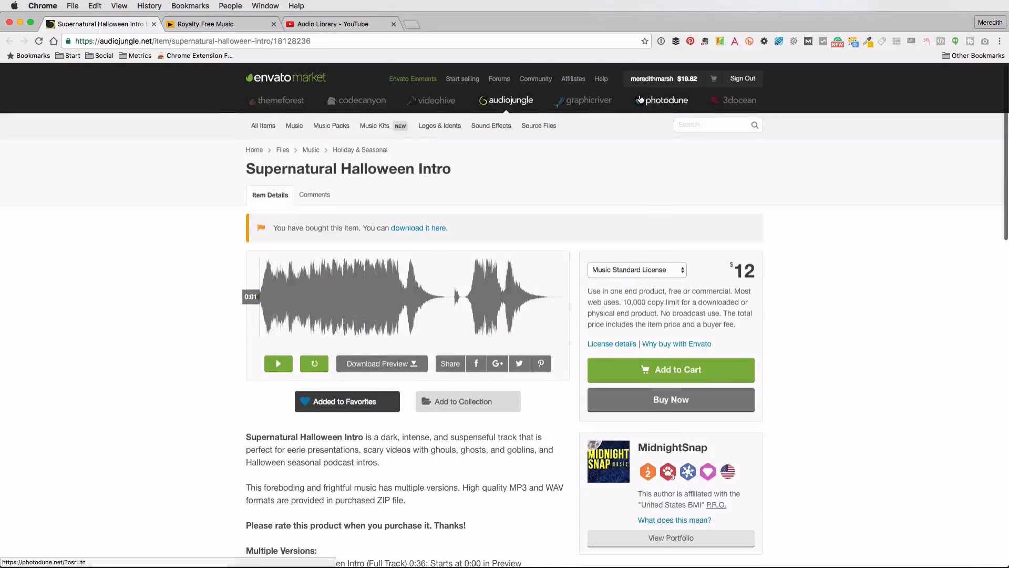
{"action": "mouse_move", "coordinate": [266, 127]}
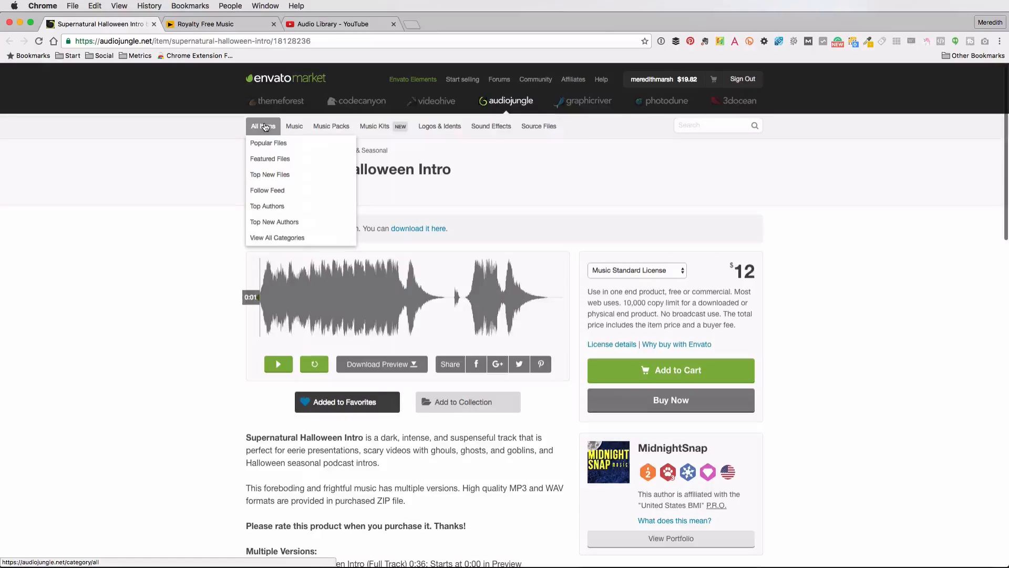
{"action": "left_click", "coordinate": [265, 127]}
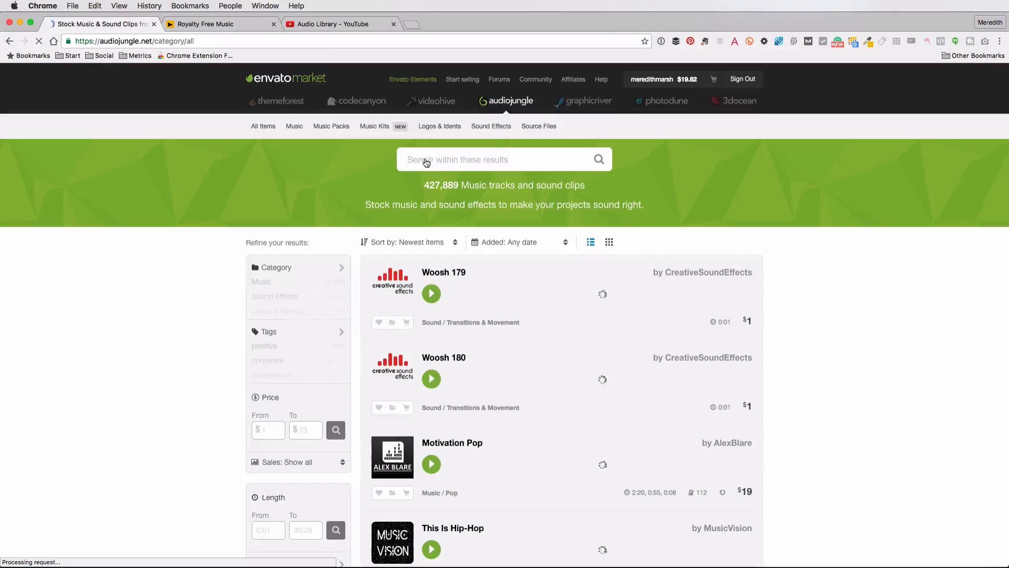
{"action": "left_click", "coordinate": [454, 157]}
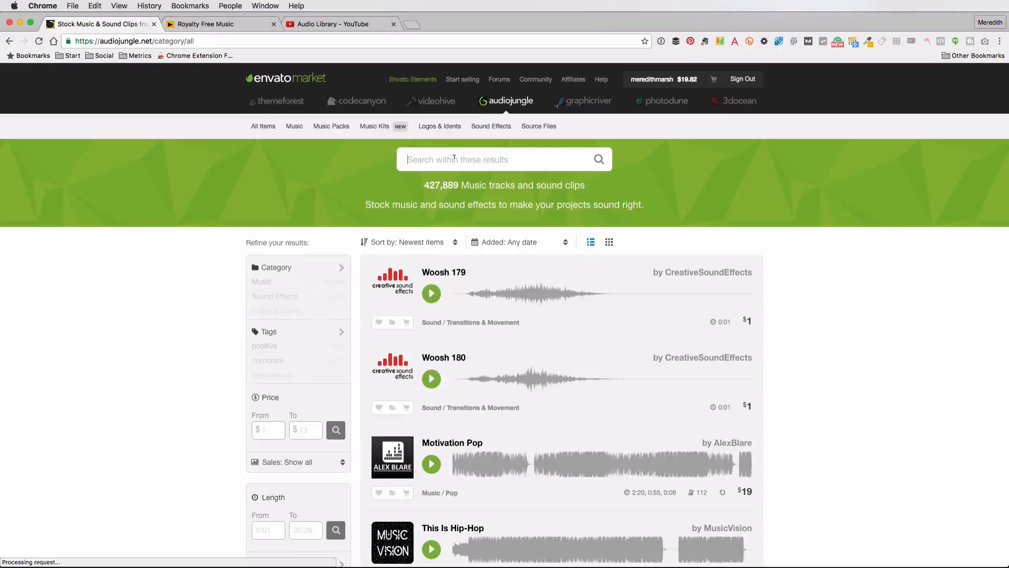
{"action": "type", "text": "supernatural"}
{"action": "key", "text": "Return"}
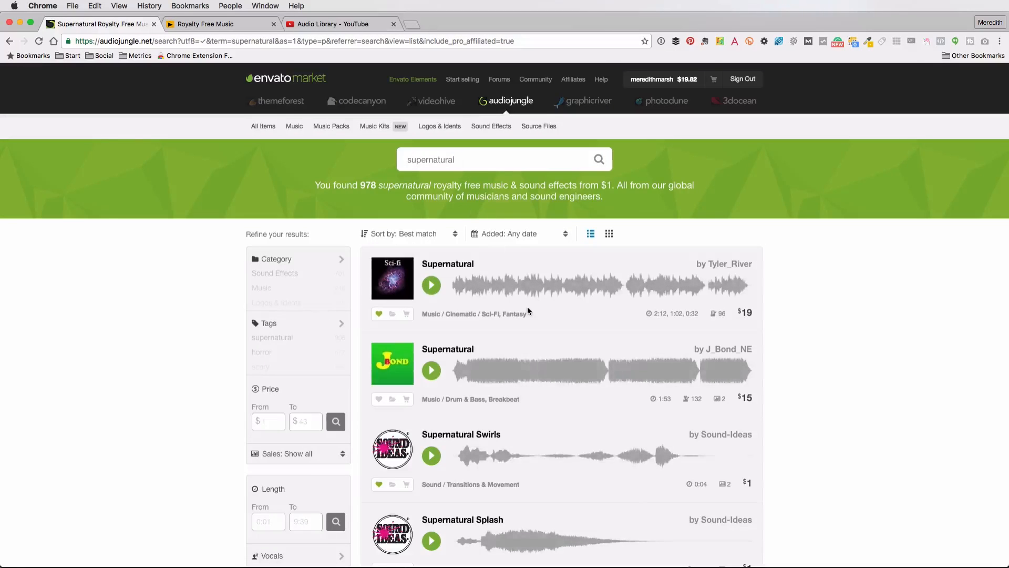
Scroll through the supernatural search results on AudioJungle
{"action": "scroll", "coordinate": [528, 308], "scroll_direction": "down", "scroll_amount": 2}
{"action": "scroll", "coordinate": [528, 310], "scroll_direction": "down", "scroll_amount": 1}
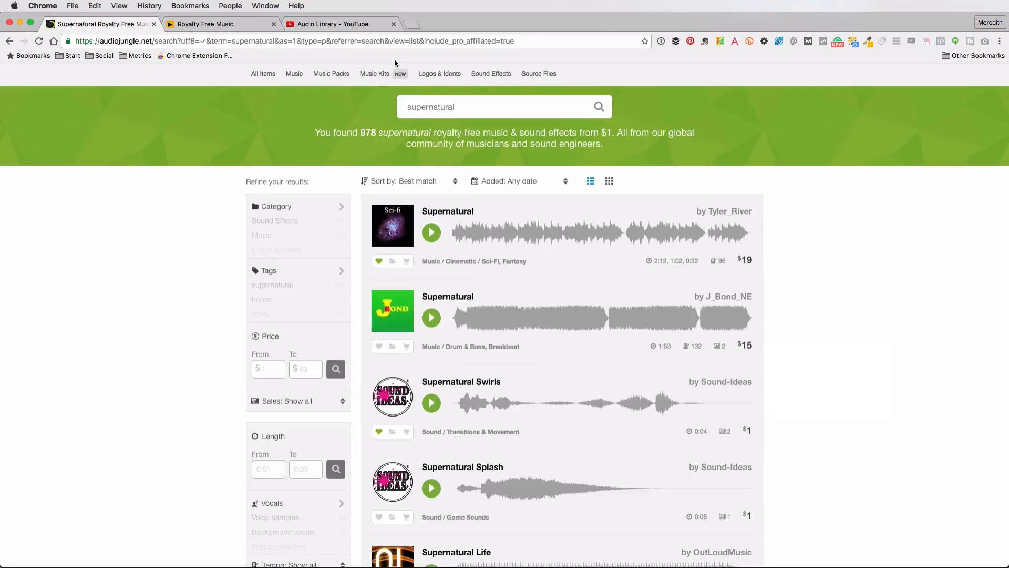
{"action": "left_click", "coordinate": [514, 102]}
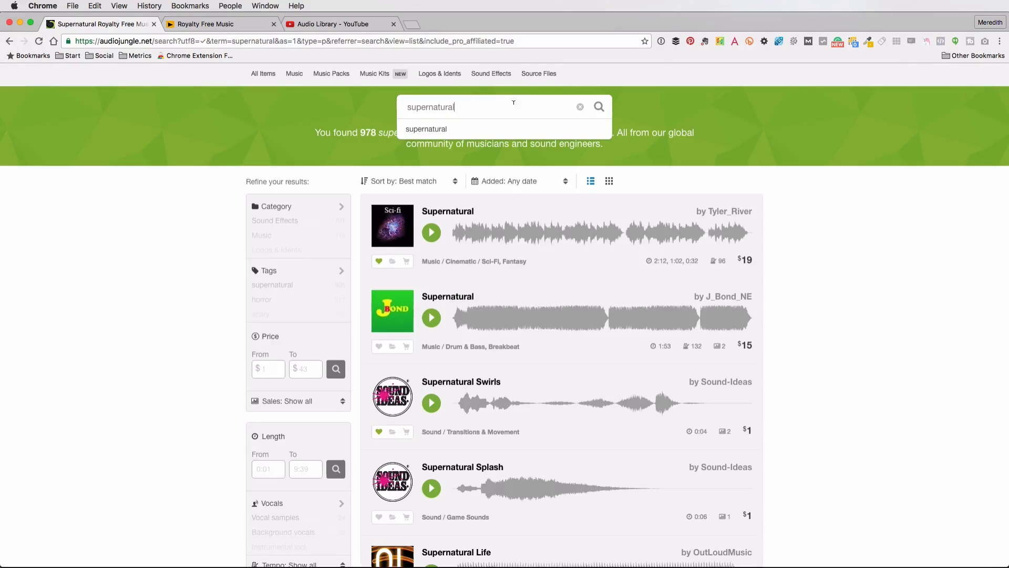
{"action": "scroll", "coordinate": [804, 293], "scroll_direction": "down", "scroll_amount": 2}
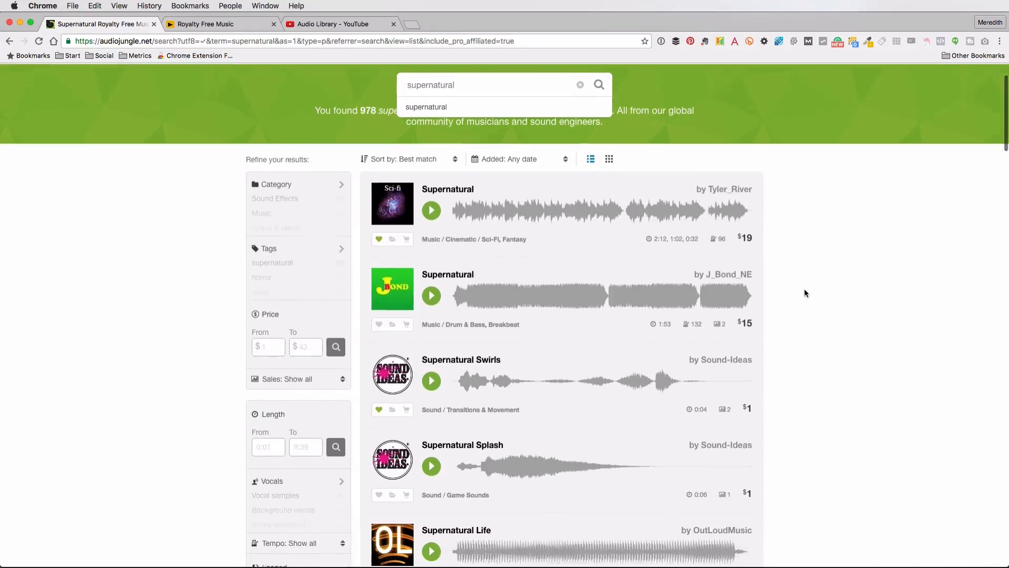
{"action": "scroll", "coordinate": [804, 290], "scroll_direction": "down", "scroll_amount": 1}
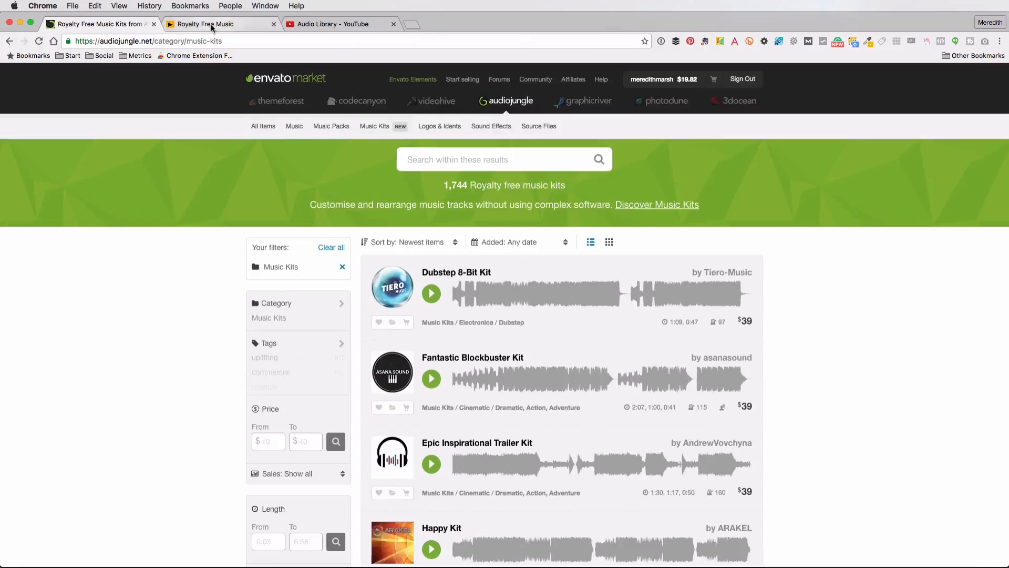
Search the Incompetech royalty-free music site for supernatural and open the matching track list
{"action": "left_click", "coordinate": [212, 25]}
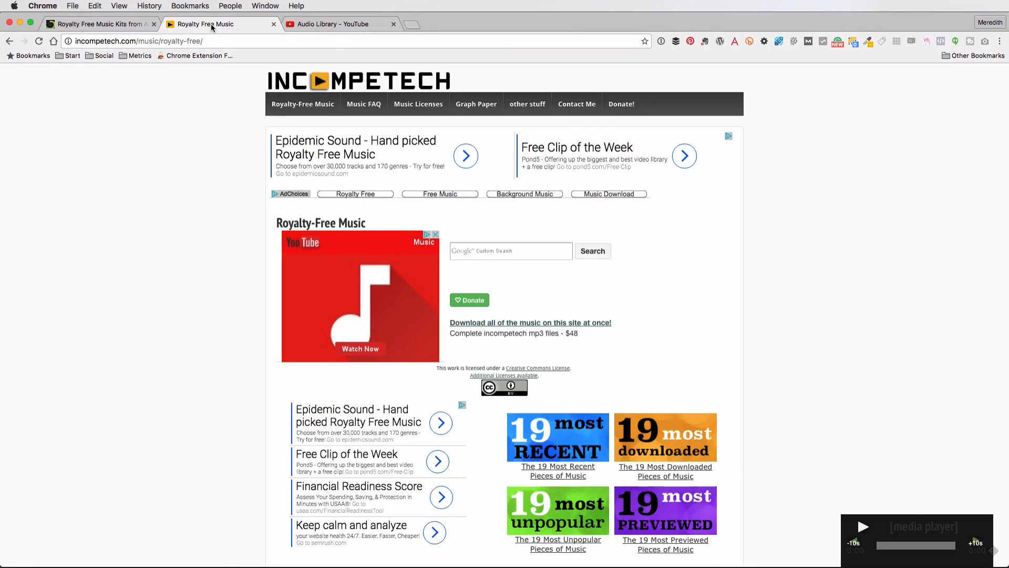
{"action": "left_click", "coordinate": [519, 249]}
{"action": "type", "text": "supernaturial"}
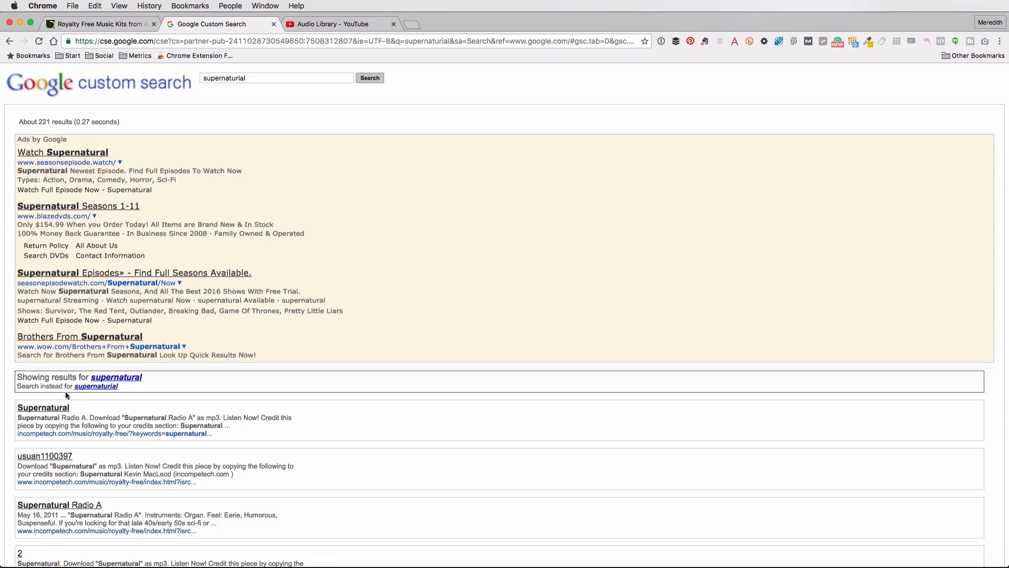
{"action": "left_click", "coordinate": [48, 409]}
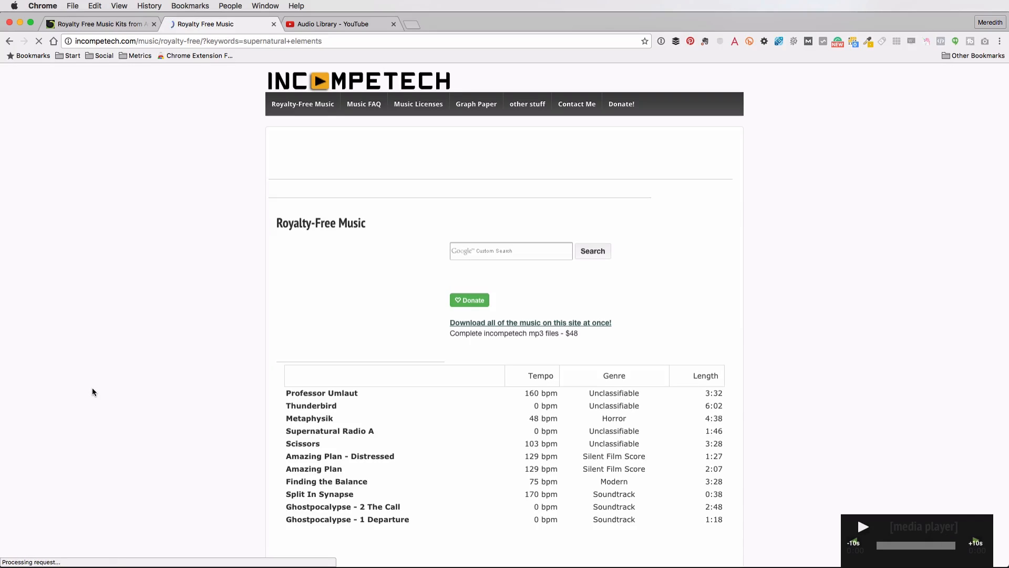
{"action": "scroll", "coordinate": [93, 391], "scroll_direction": "down", "scroll_amount": 3}
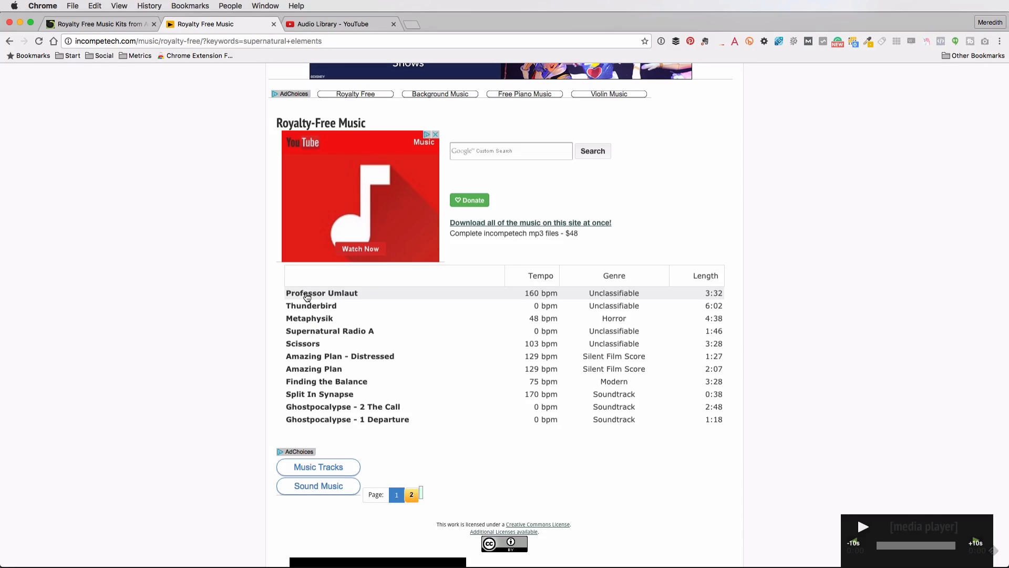
{"action": "left_click", "coordinate": [306, 294]}
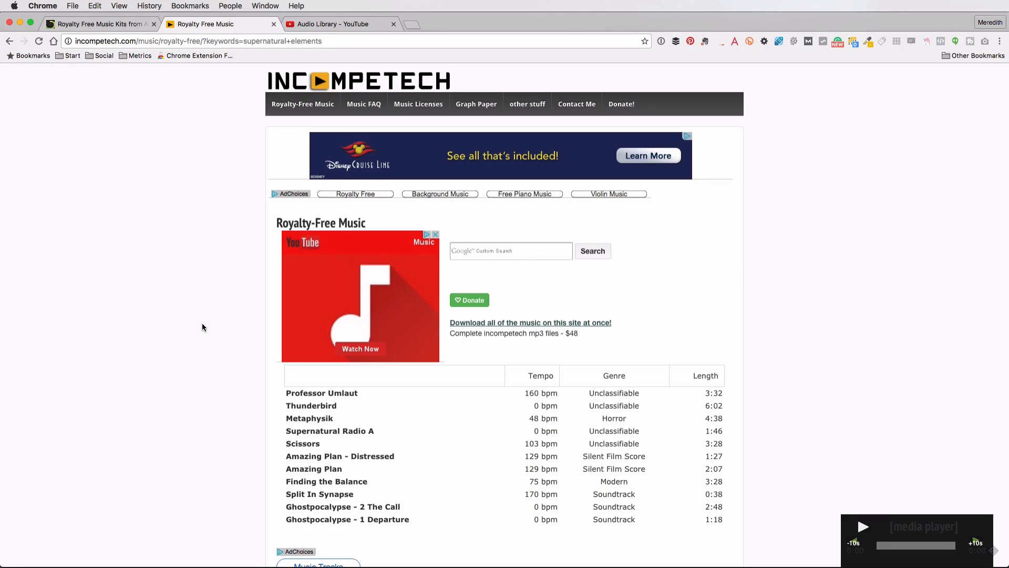
Search the YouTube Audio Library for supernatural and preview the Medusa and Controlled Chaos no percussion tracks
{"action": "left_click", "coordinate": [340, 25]}
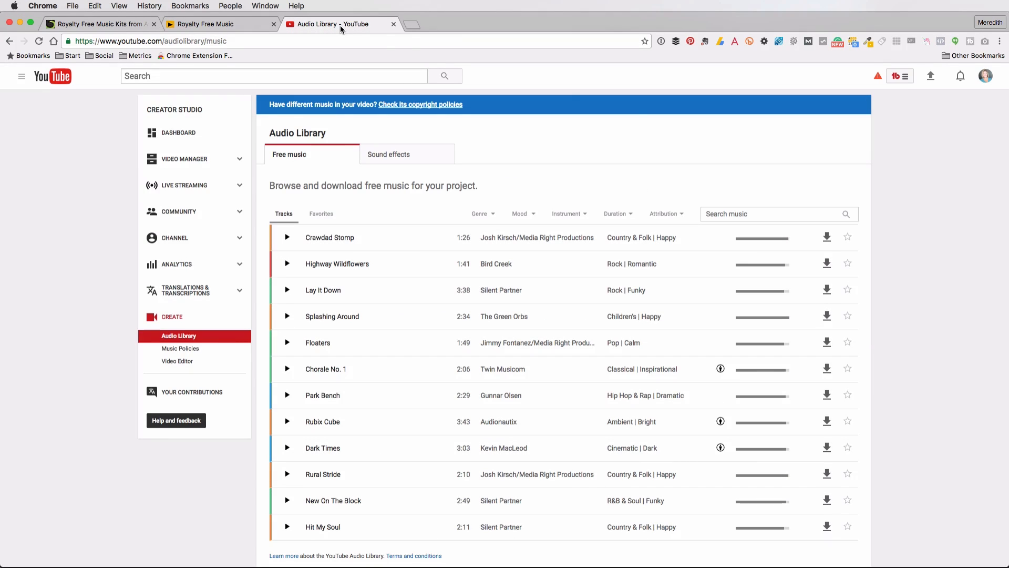
{"action": "left_click", "coordinate": [742, 211]}
{"action": "type", "text": "supern"}
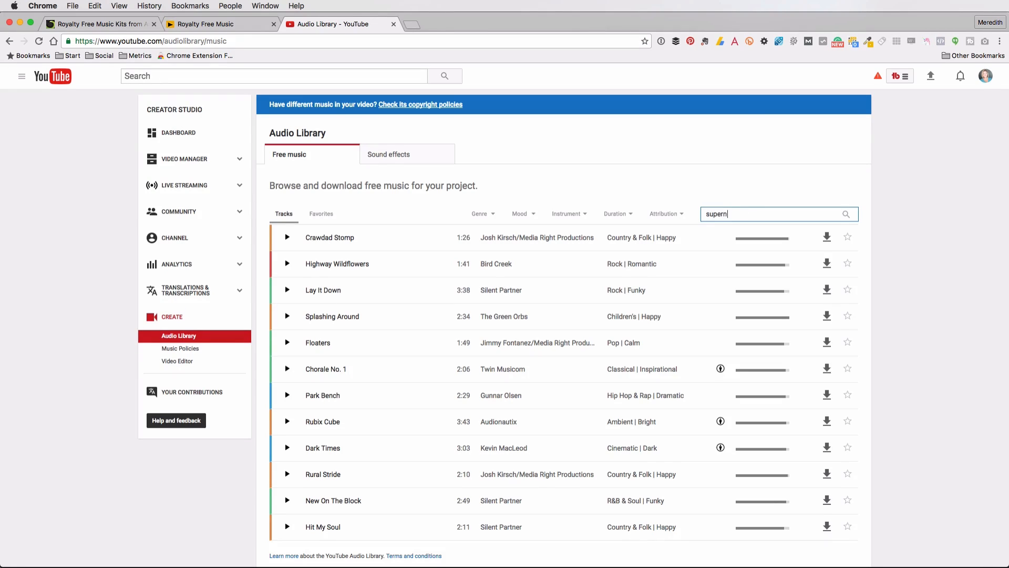
{"action": "type", "text": "atural"}
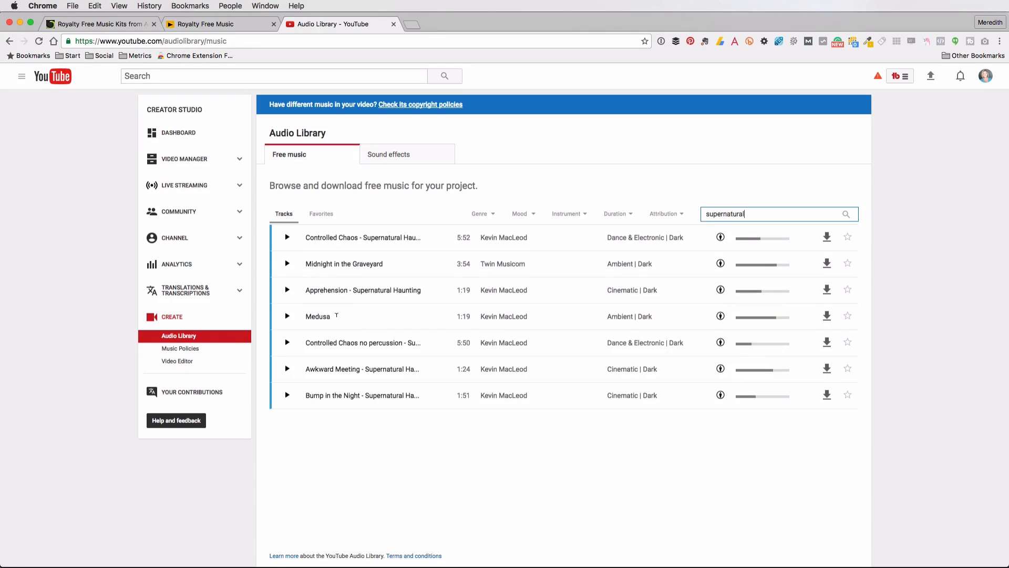
{"action": "left_click", "coordinate": [287, 316]}
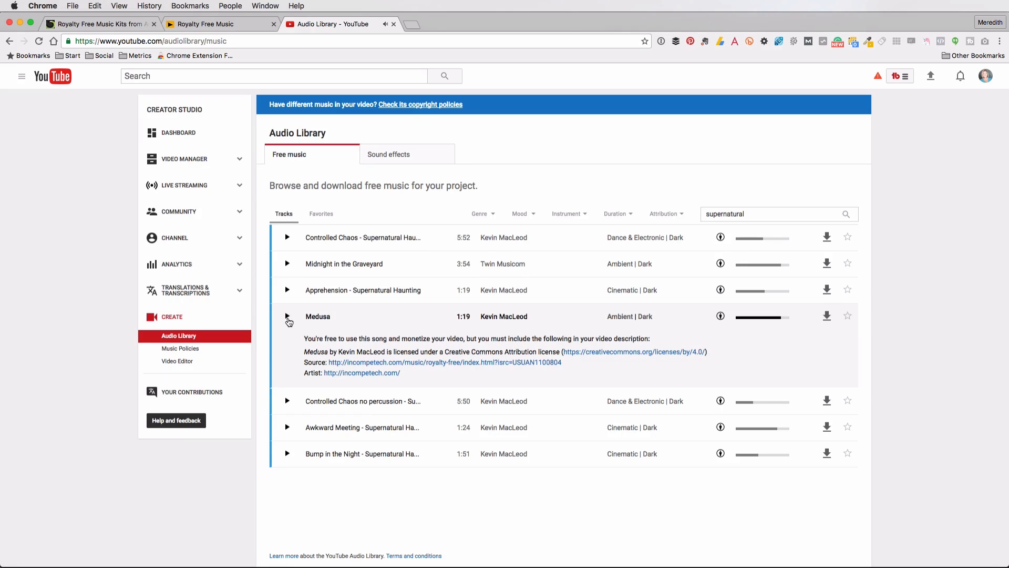
{"action": "left_click", "coordinate": [288, 402]}
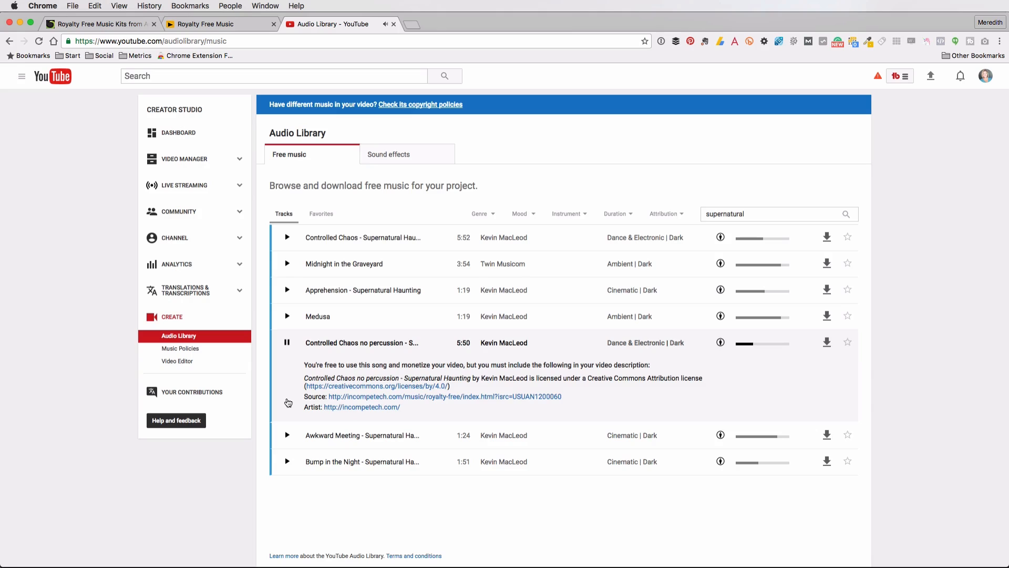
{"action": "left_click", "coordinate": [286, 342]}
Switch to Filmora and open the Halloween category of filters
{"action": "left_click", "coordinate": [125, 26]}
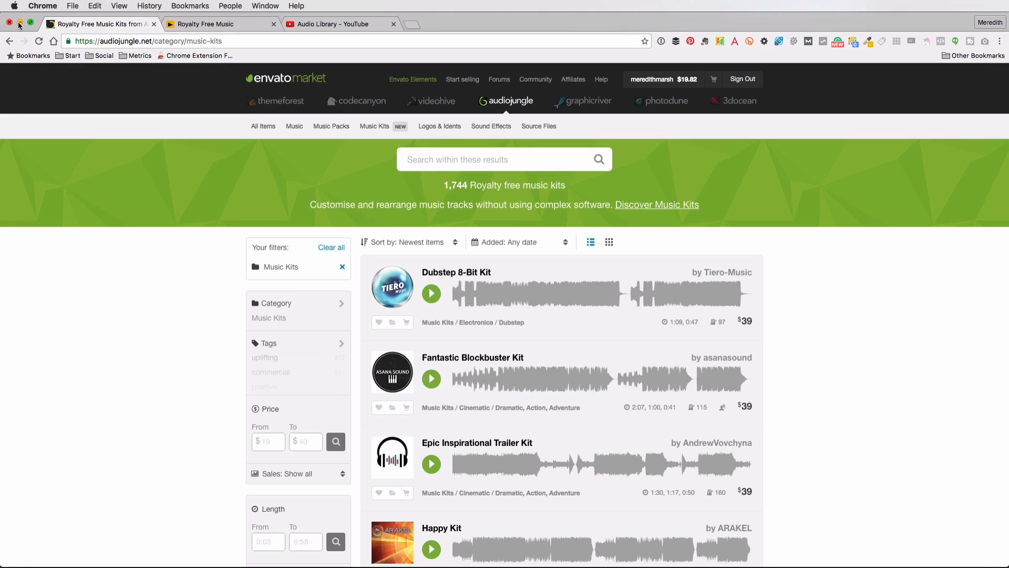
{"action": "left_click", "coordinate": [20, 23]}
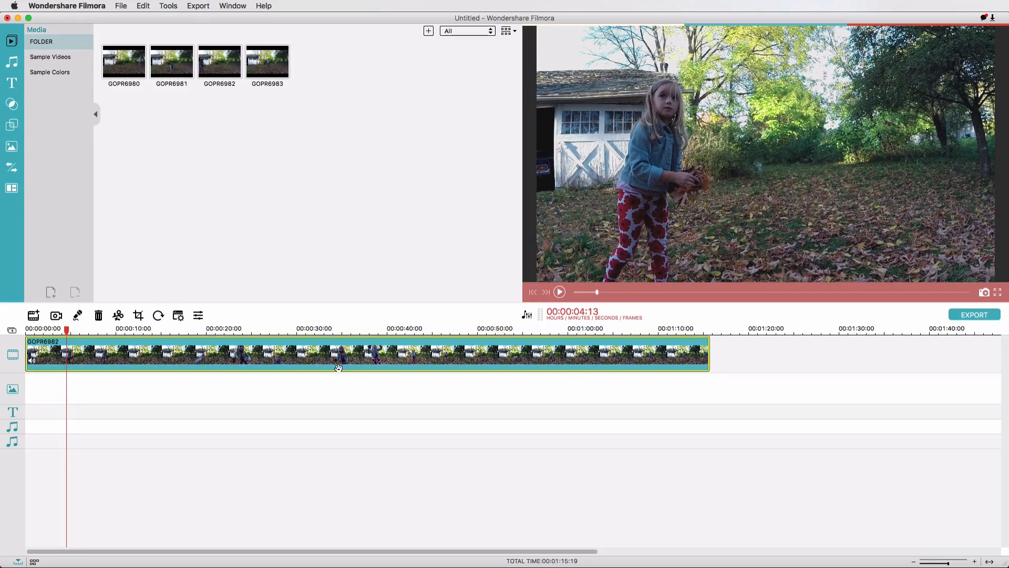
{"action": "left_click", "coordinate": [12, 105]}
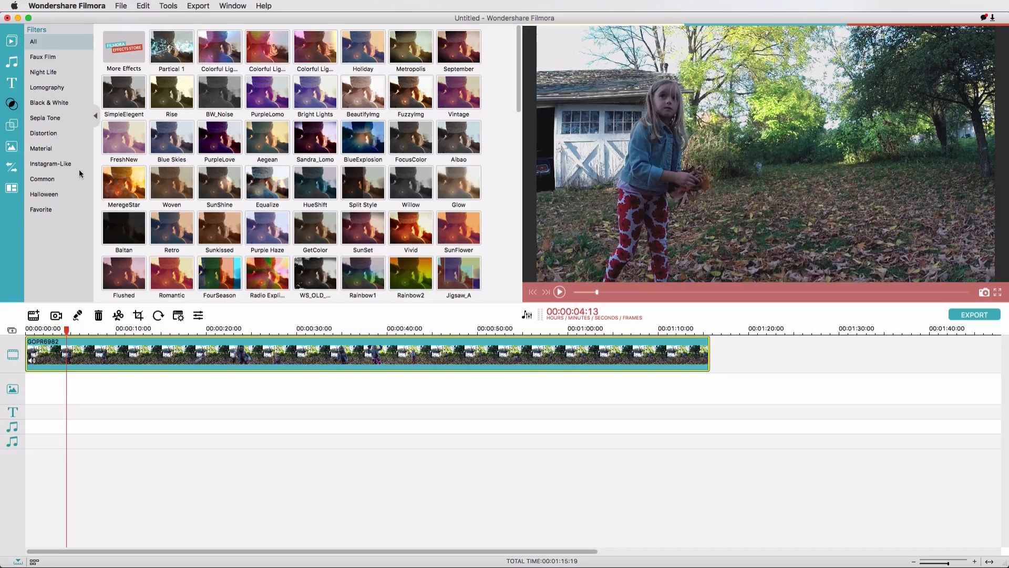
{"action": "left_click", "coordinate": [47, 195]}
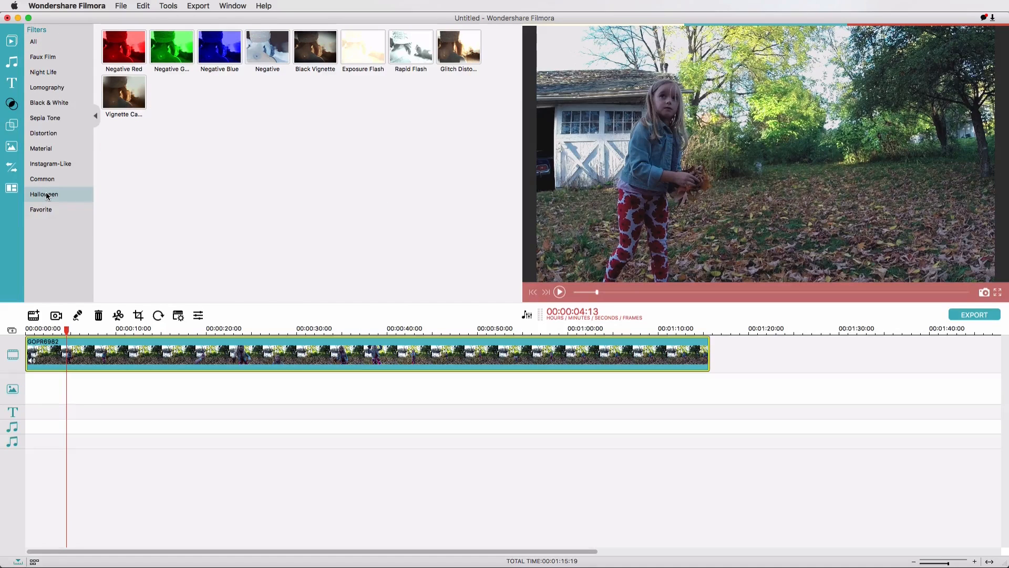
Add the Negative Red, Negative Green, Negative Blue and Negative filters one after another along the GOPR6982 clip
{"action": "left_click", "coordinate": [127, 47]}
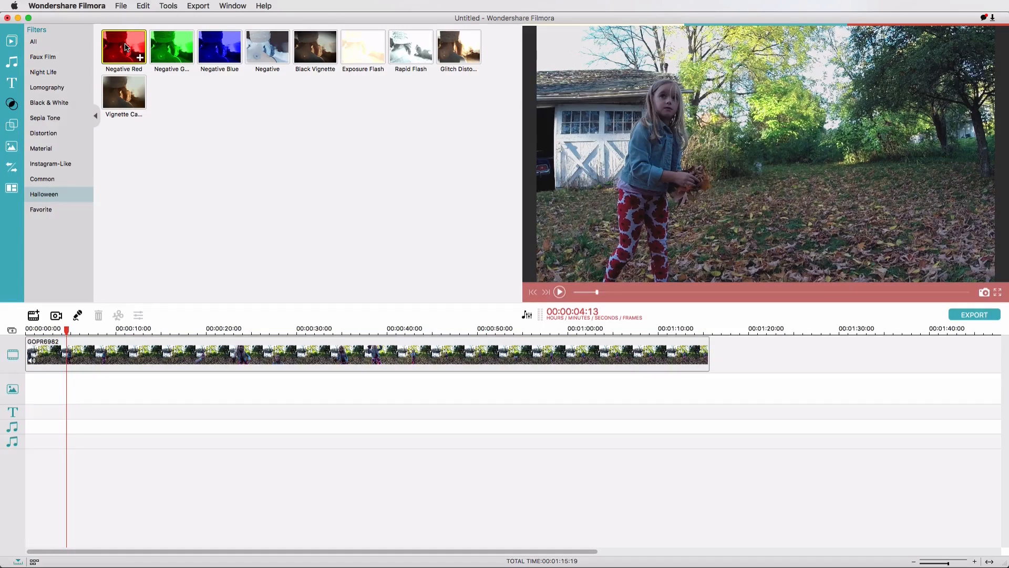
{"action": "left_click_drag", "start_coordinate": [126, 47], "coordinate": [108, 357]}
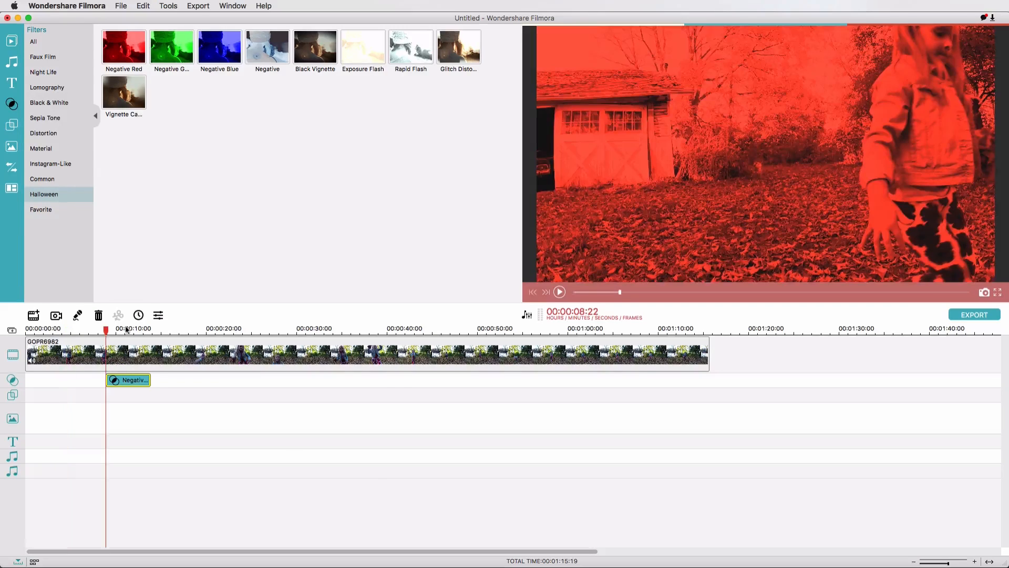
{"action": "left_click_drag", "start_coordinate": [168, 50], "coordinate": [192, 382]}
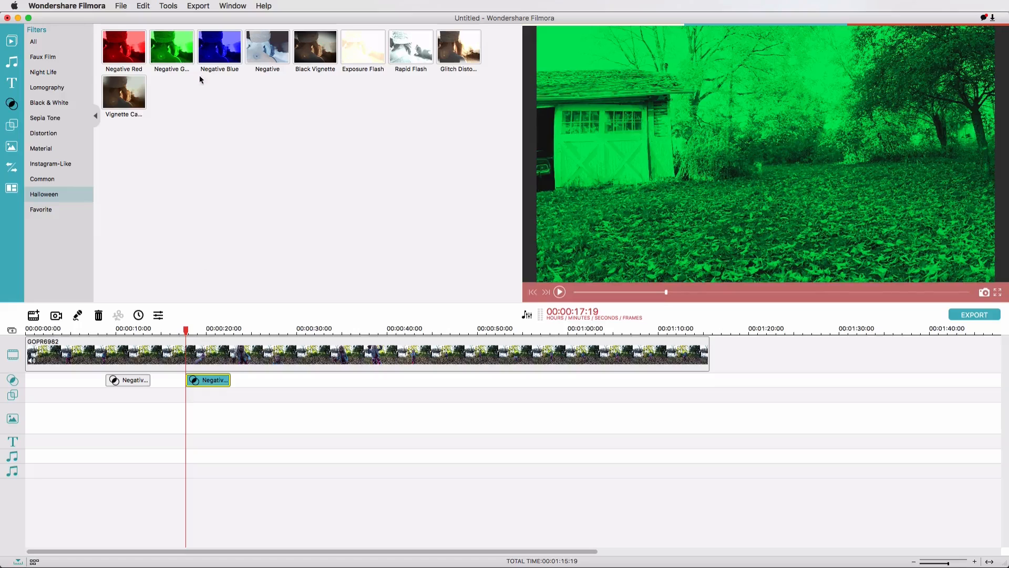
{"action": "left_click_drag", "start_coordinate": [218, 55], "coordinate": [273, 372]}
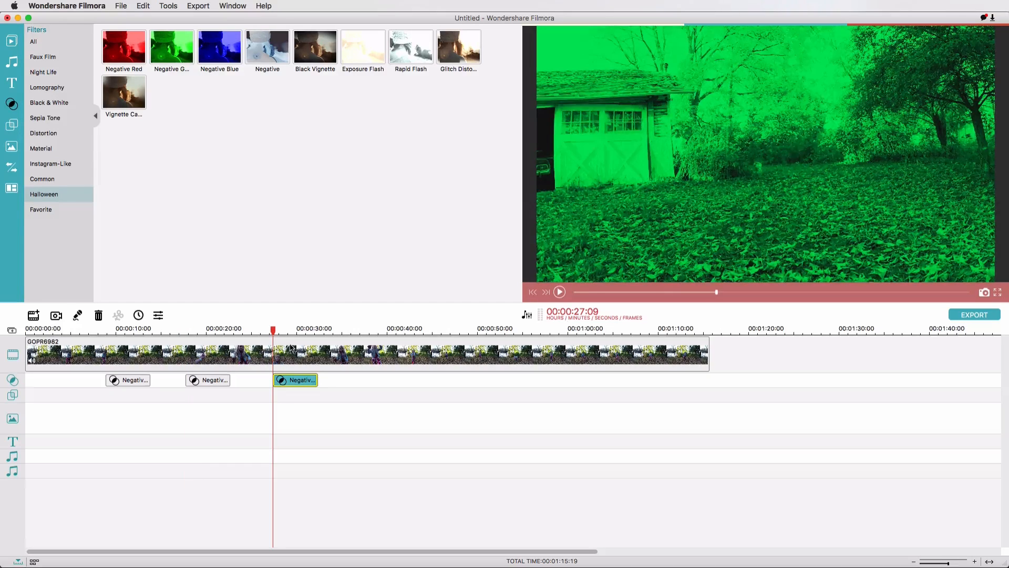
{"action": "left_click_drag", "start_coordinate": [272, 92], "coordinate": [341, 375]}
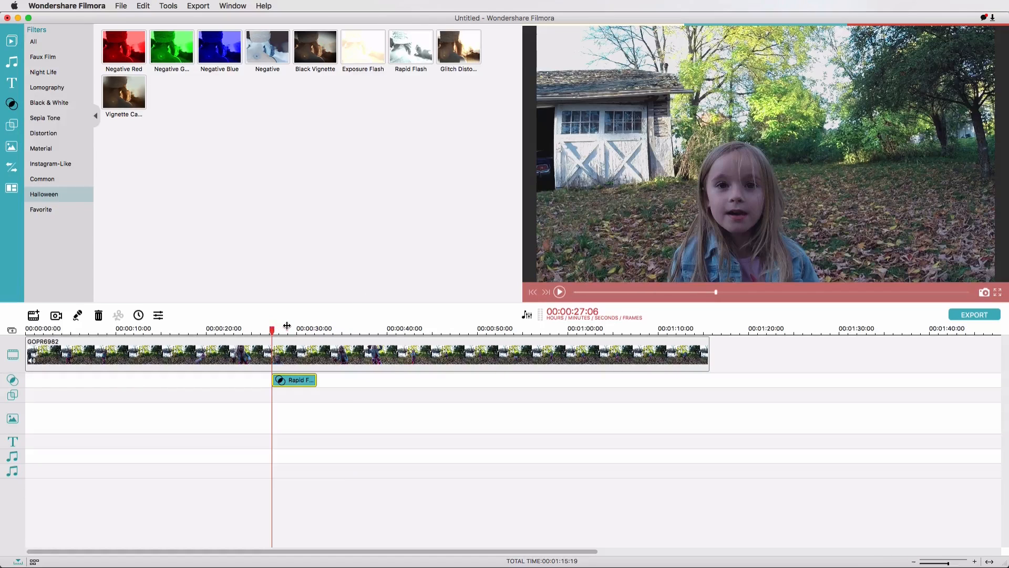
Scrub to the Rapid Flash filter around 30 seconds and play back its effect on the clip
{"action": "left_click_drag", "start_coordinate": [287, 327], "coordinate": [305, 331]}
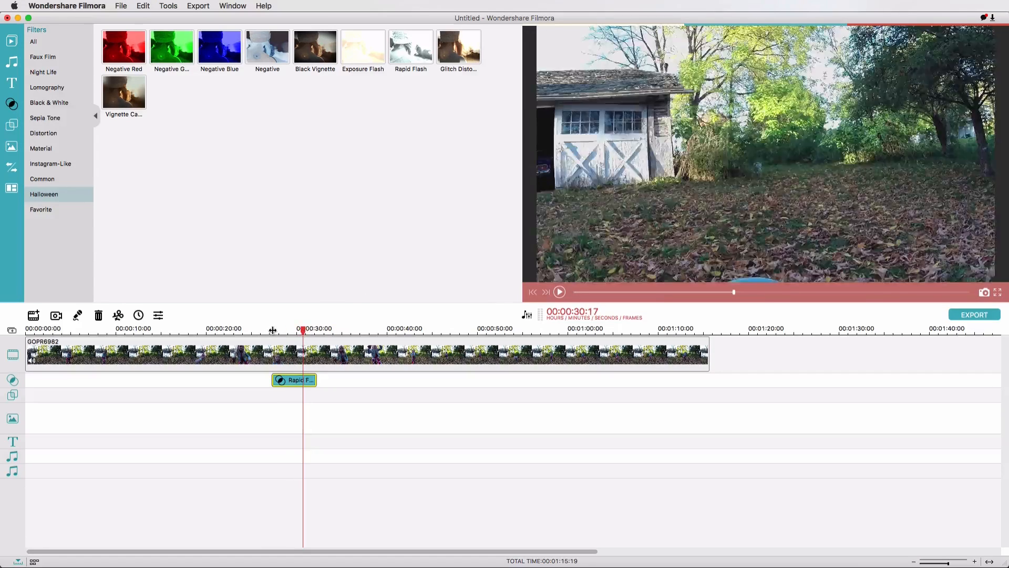
{"action": "left_click", "coordinate": [273, 331]}
{"action": "key", "text": "space"}
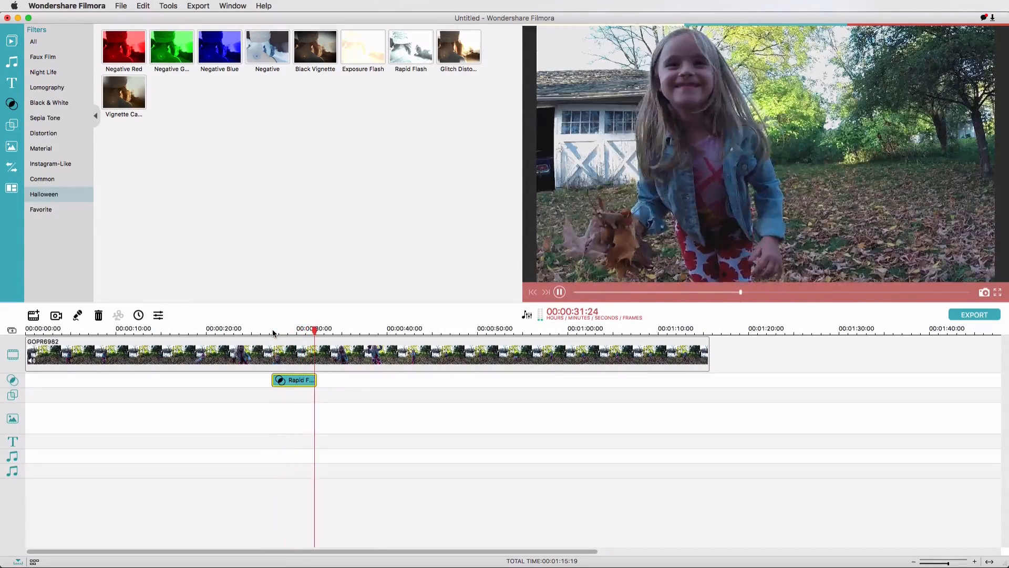
{"action": "key", "text": "space"}
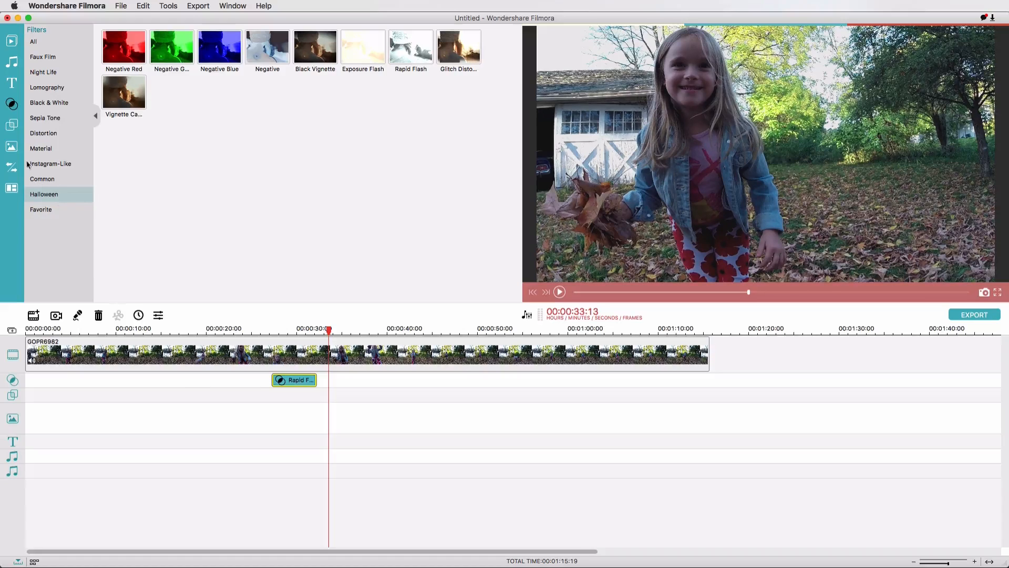
Open the Damaged Film overlays and place the first one on the overlay track at about 30 seconds
{"action": "left_click", "coordinate": [12, 125]}
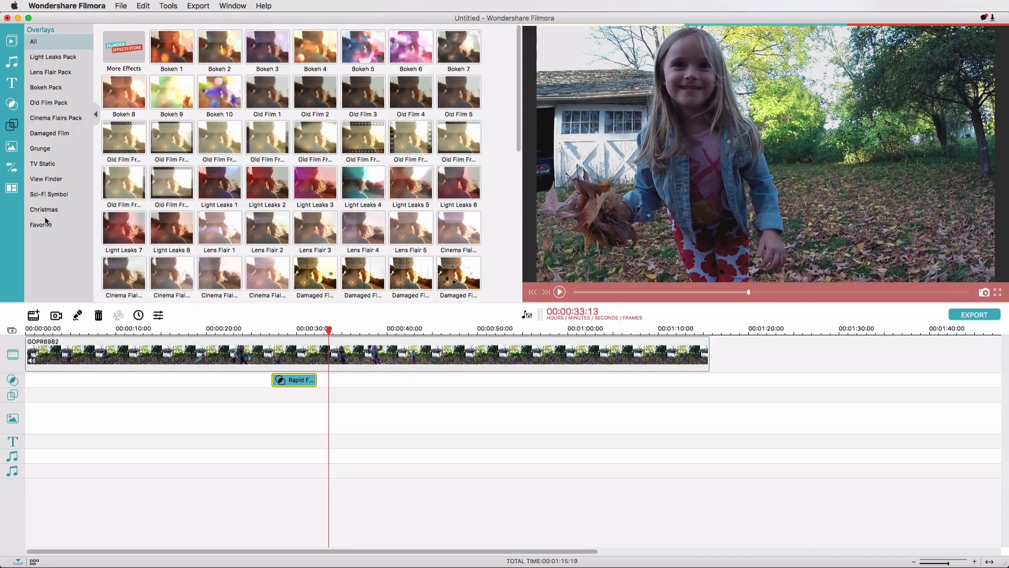
{"action": "left_click", "coordinate": [45, 134]}
{"action": "left_click_drag", "start_coordinate": [126, 47], "coordinate": [277, 405]}
{"action": "left_click", "coordinate": [278, 330]}
{"action": "left_click_drag", "start_coordinate": [279, 330], "coordinate": [298, 329]}
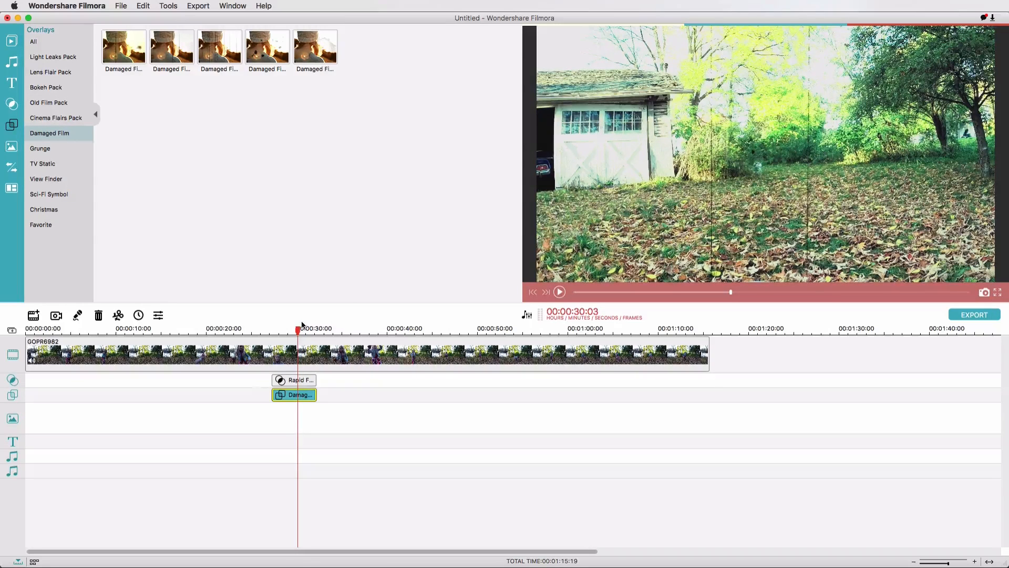
Add another Damaged Film overlay at about 34 seconds and play it back
{"action": "left_click_drag", "start_coordinate": [299, 329], "coordinate": [339, 398]}
{"action": "left_click", "coordinate": [220, 47]}
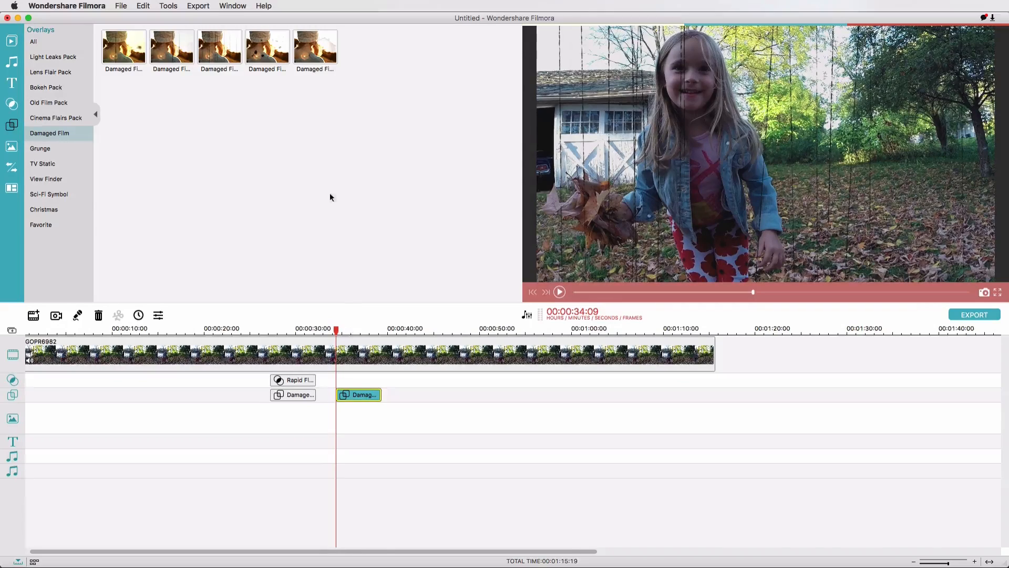
{"action": "key", "text": "space"}
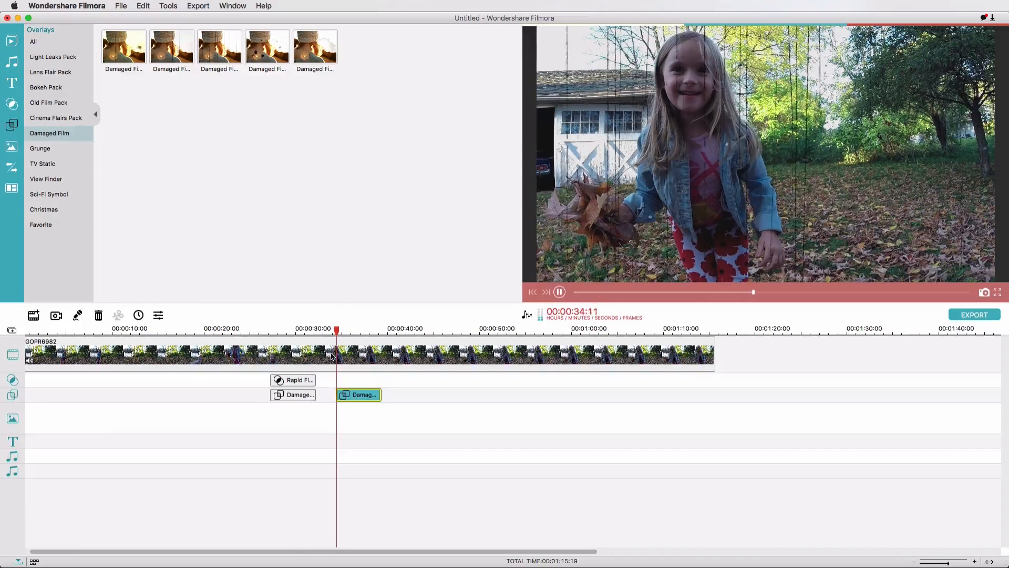
{"action": "key", "text": "space"}
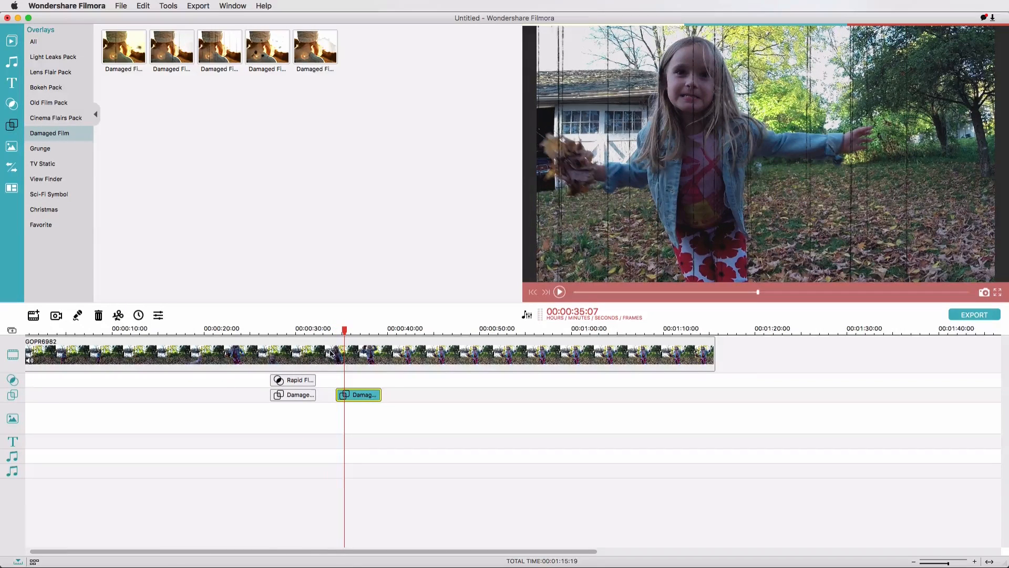
Add two Grunge overlays later in the clip and a TV Static overlay at about 20 seconds, then preview it
{"action": "left_click", "coordinate": [40, 150]}
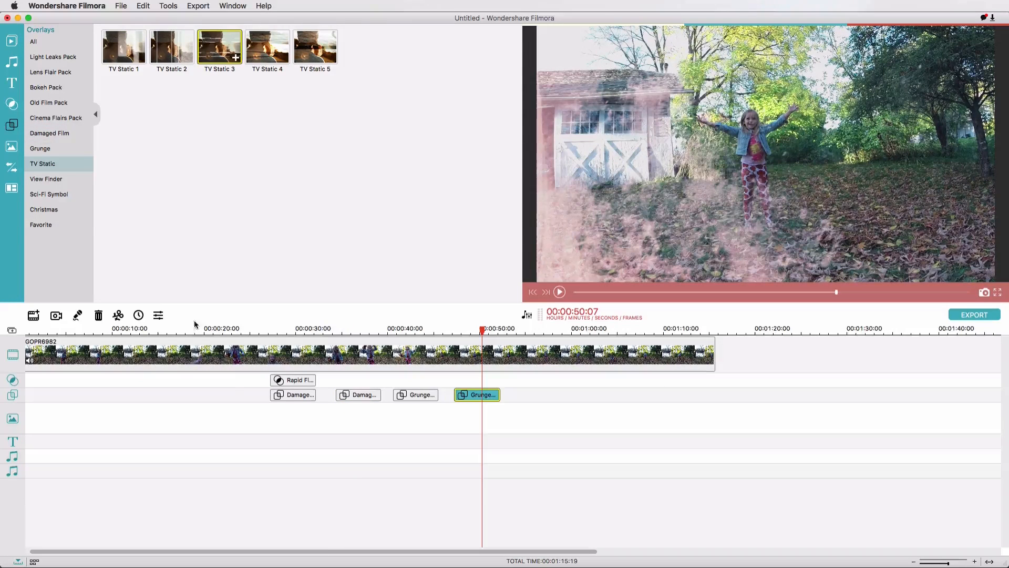
{"action": "left_click_drag", "start_coordinate": [195, 324], "coordinate": [194, 395]}
{"action": "left_click", "coordinate": [192, 330]}
{"action": "key", "text": "space"}
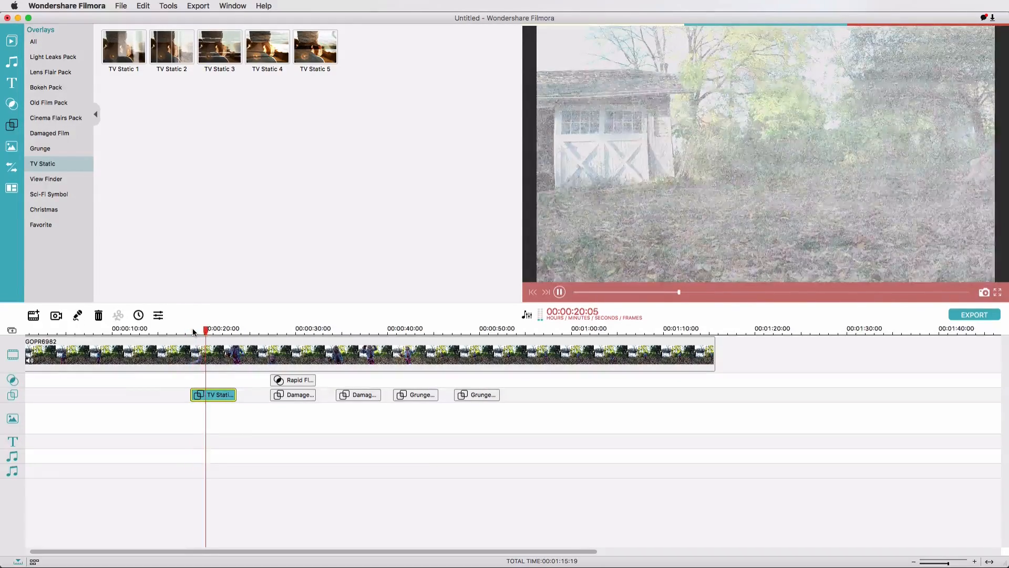
{"action": "key", "text": "space"}
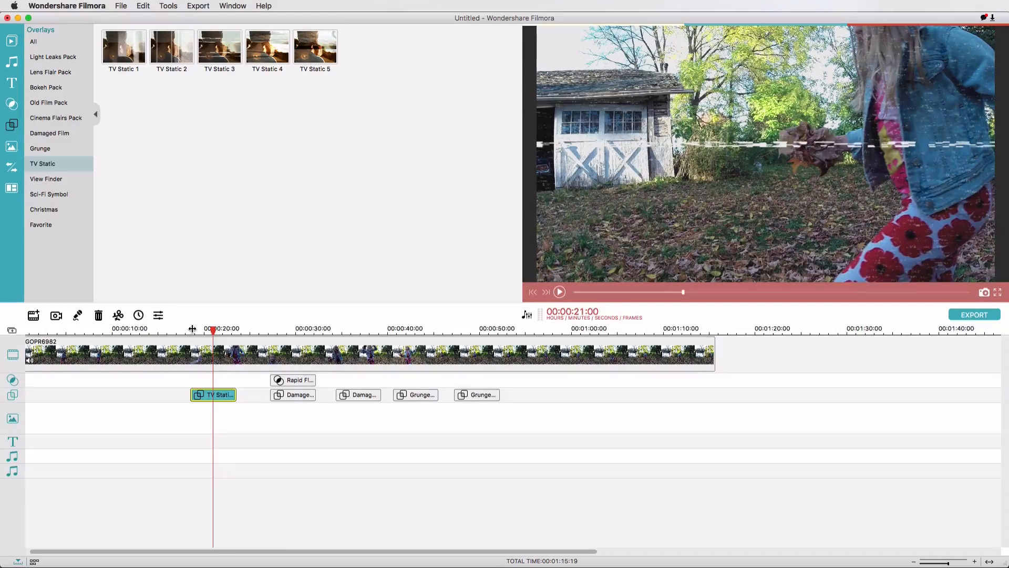
{"action": "mouse_move", "coordinate": [163, 19]}
{"action": "left_mouse_down"}
{"action": "mouse_move", "coordinate": [281, 136]}
{"action": "mouse_move", "coordinate": [323, 531]}
{"action": "mouse_move", "coordinate": [203, 180]}
{"action": "mouse_move", "coordinate": [186, 58]}
{"action": "mouse_move", "coordinate": [163, 19]}
{"action": "left_mouse_up"}
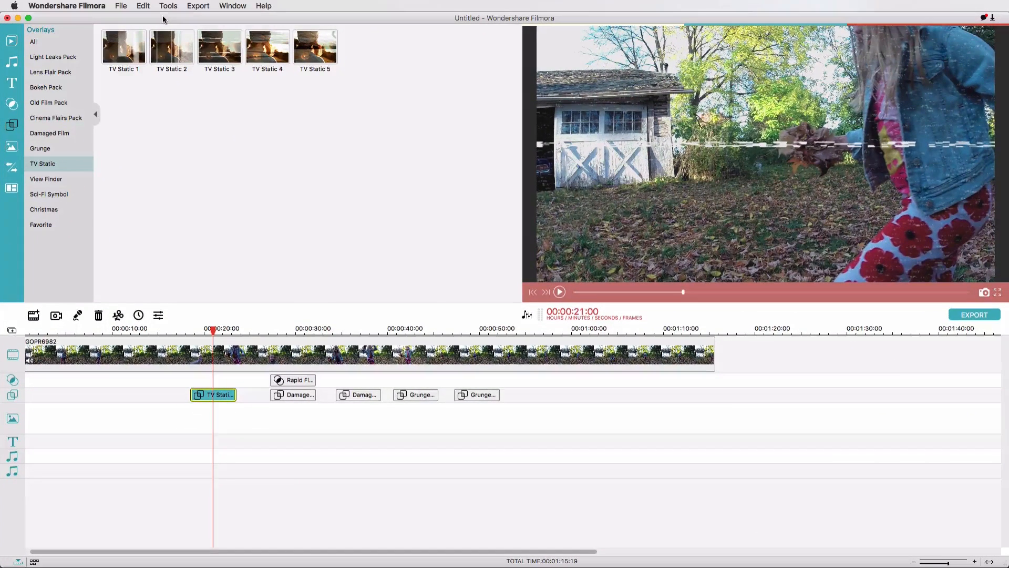